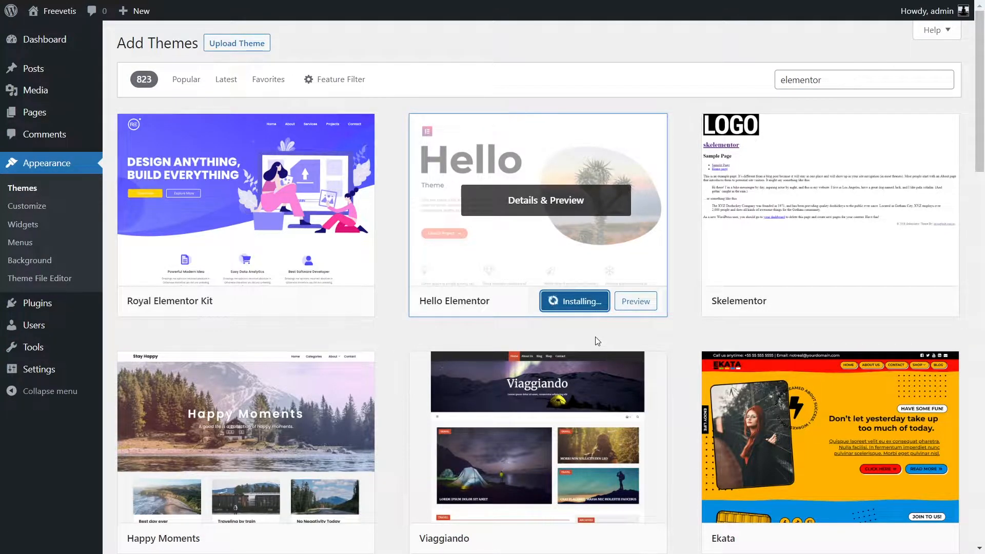
Activate the Hello Elementor theme once it has been installed.
click(570, 303)
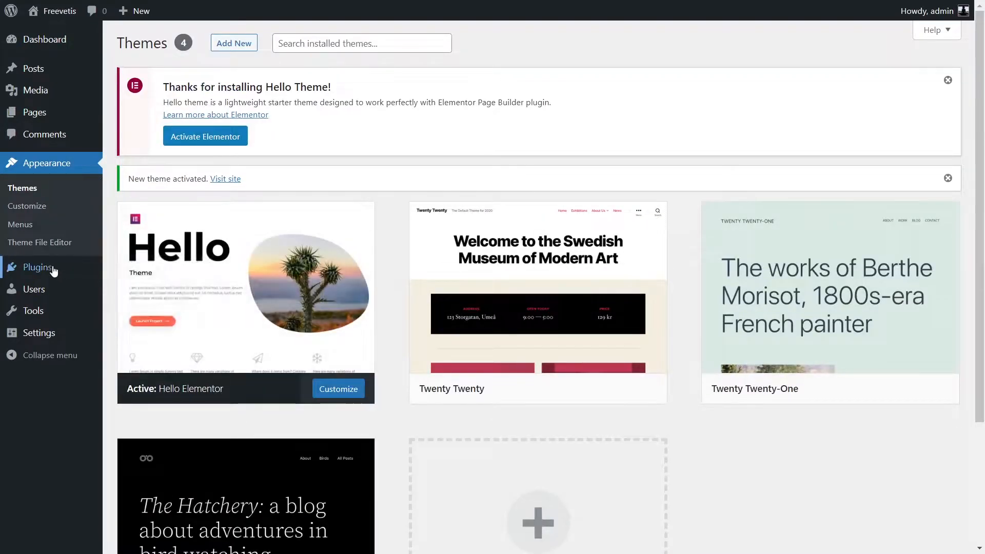
Search the plugin directory for "template kit", and install and activate the Template Kit – Import plugin by Envato.
mouse_move(55, 268)
click(123, 289)
click(813, 172)
text(ta)
key(BackSpace)
text(emplate kit)
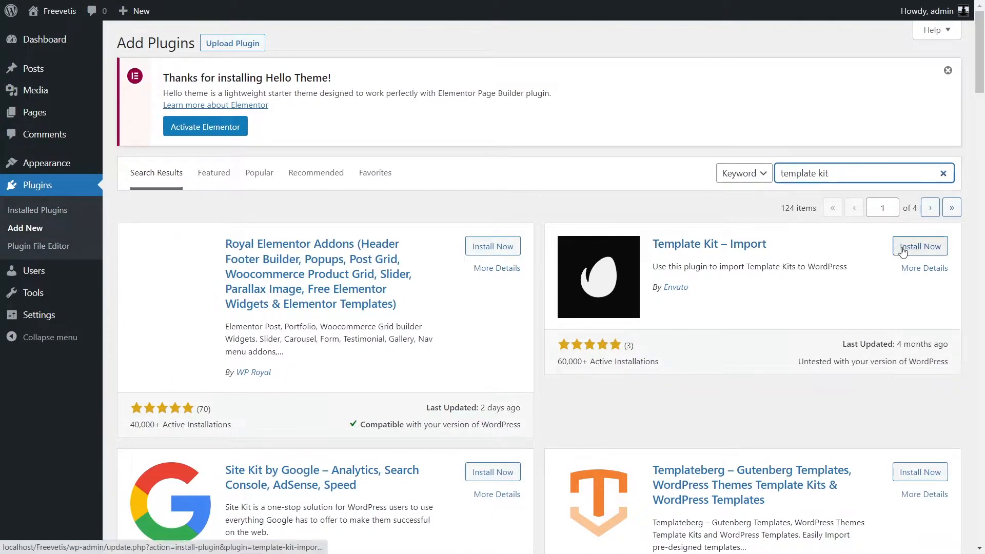
click(911, 248)
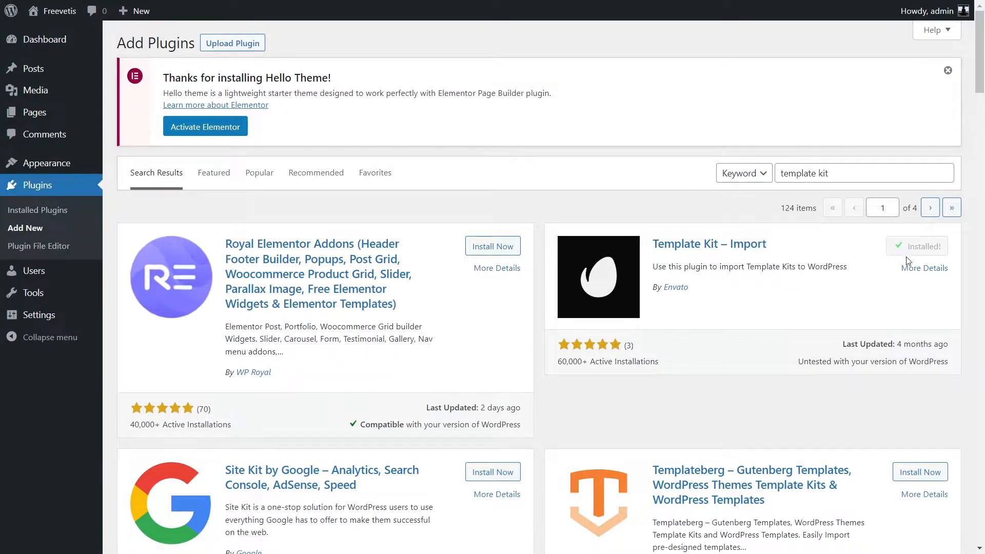
click(918, 250)
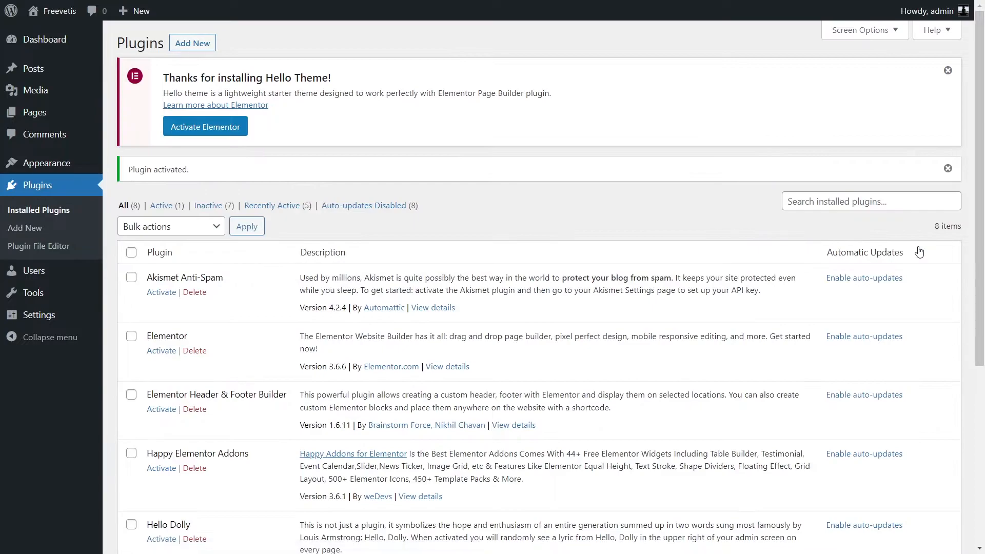
Upload themeforest-kaUjJxgf-sellogic-seo-digital-marketing-elementor-template-kit.zip from the envato template folder as a new template kit.
mouse_move(31, 292)
click(77, 468)
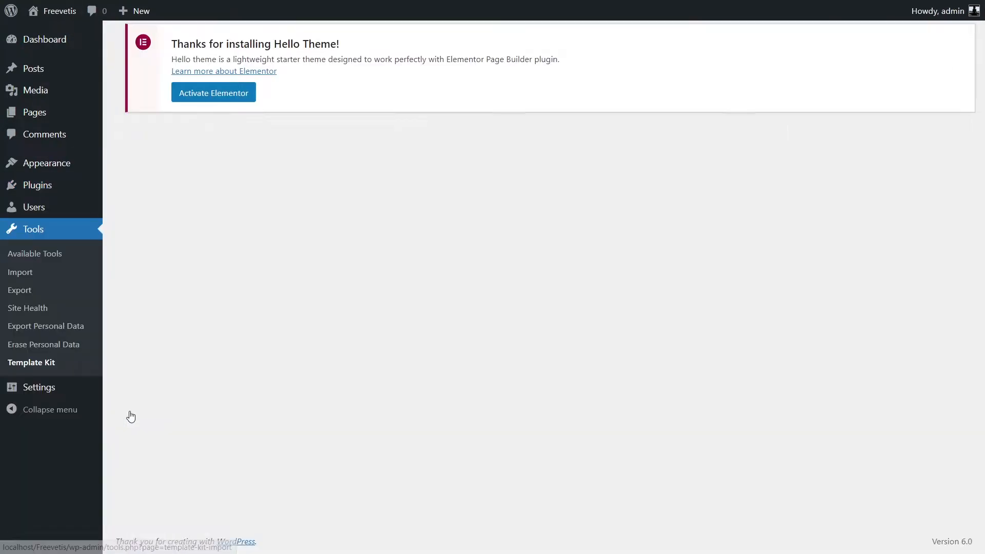
click(260, 311)
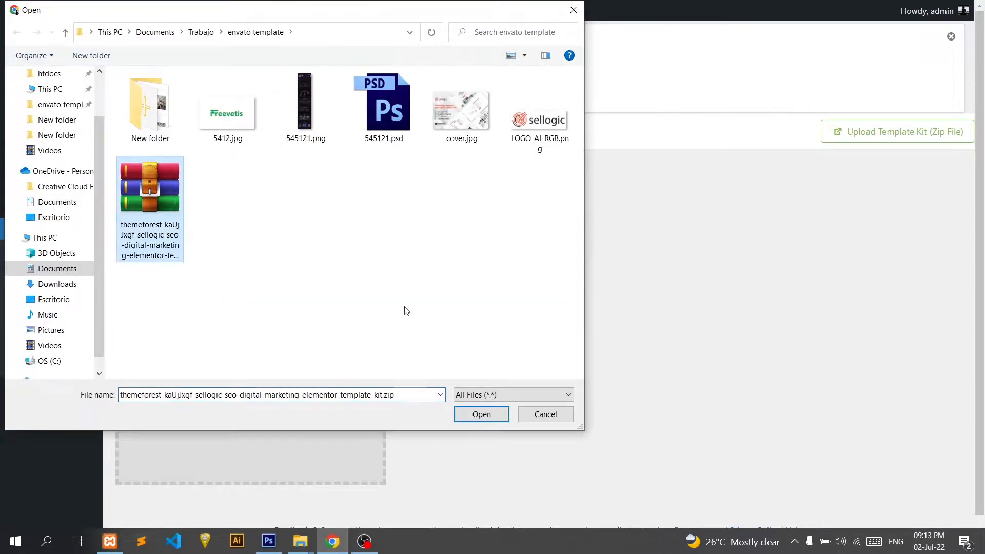
click(481, 414)
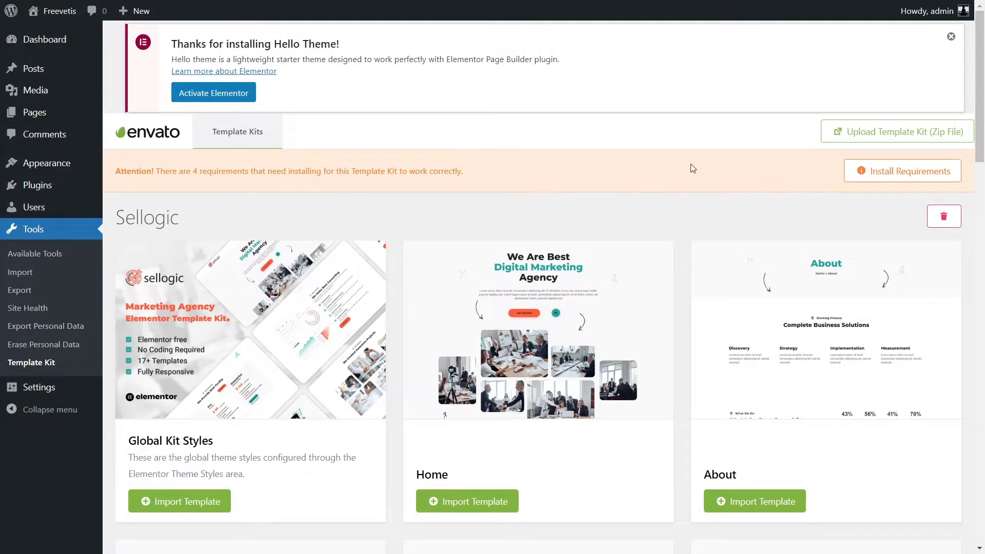
Install all missing plugin requirements of the Sellogic kit and import its Global Kit Styles template.
click(906, 171)
click(421, 370)
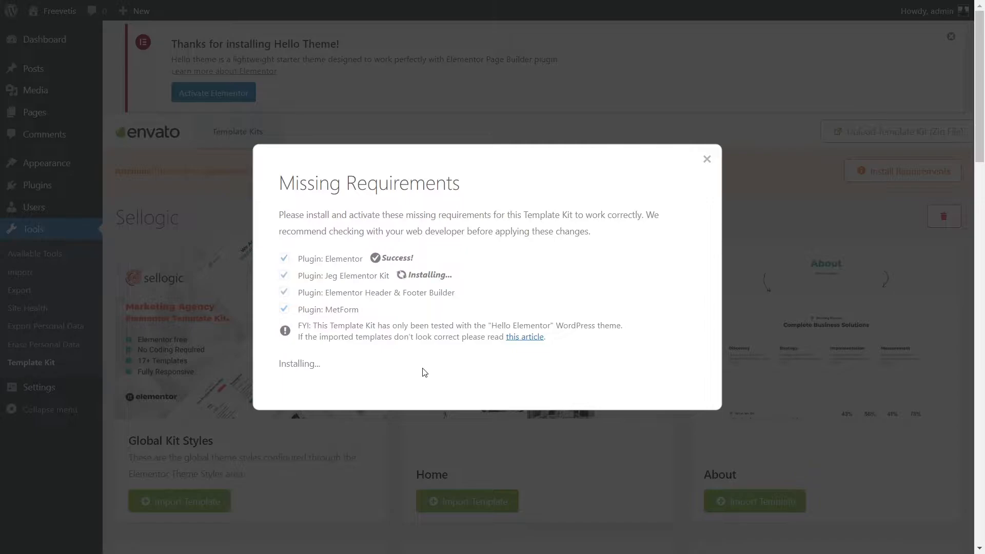
click(314, 386)
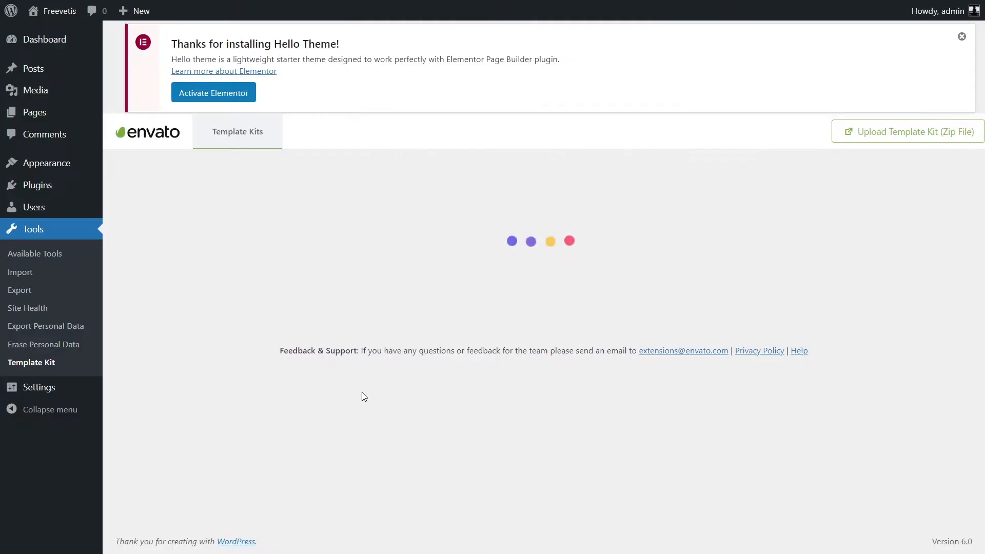
click(198, 460)
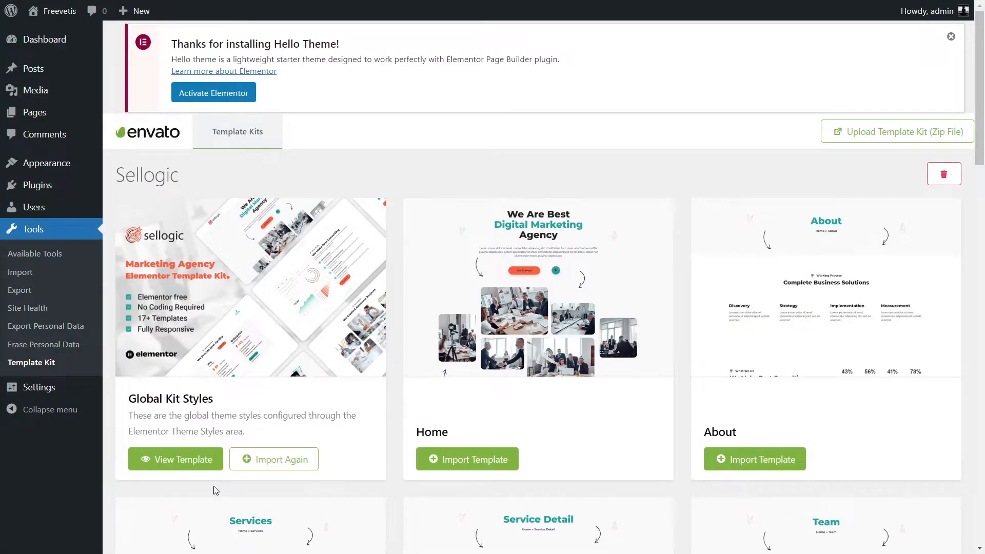
Create a new page titled Home and publish it.
mouse_move(31, 114)
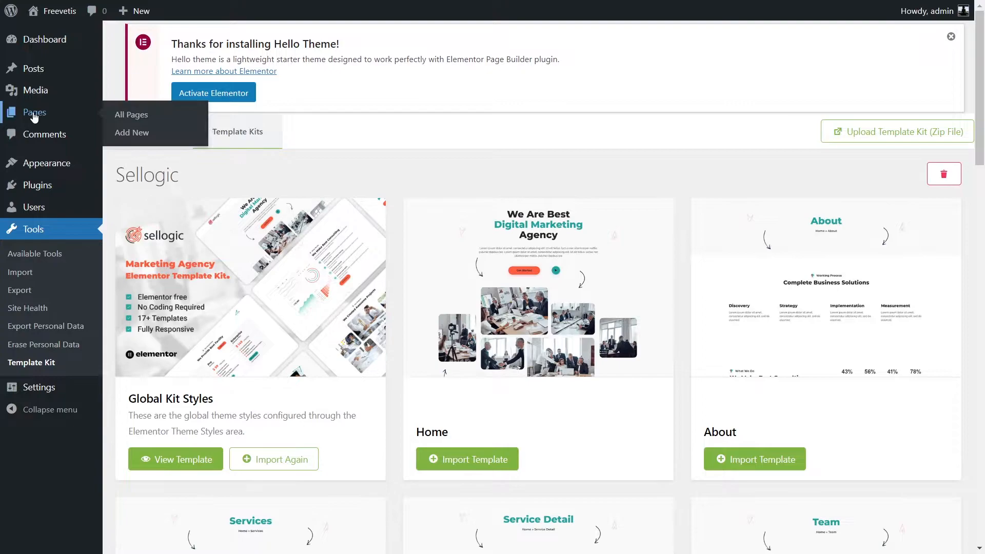
click(137, 133)
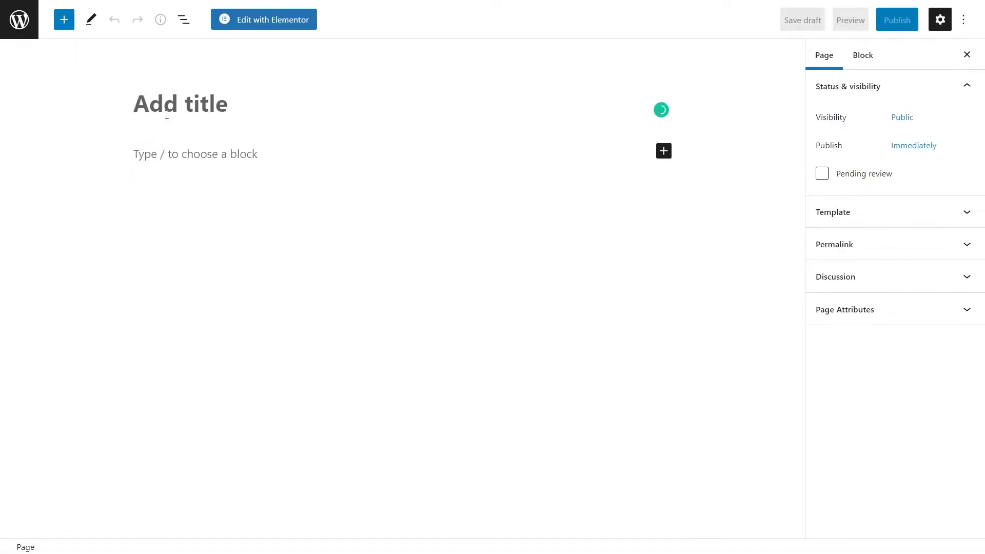
text(Home)
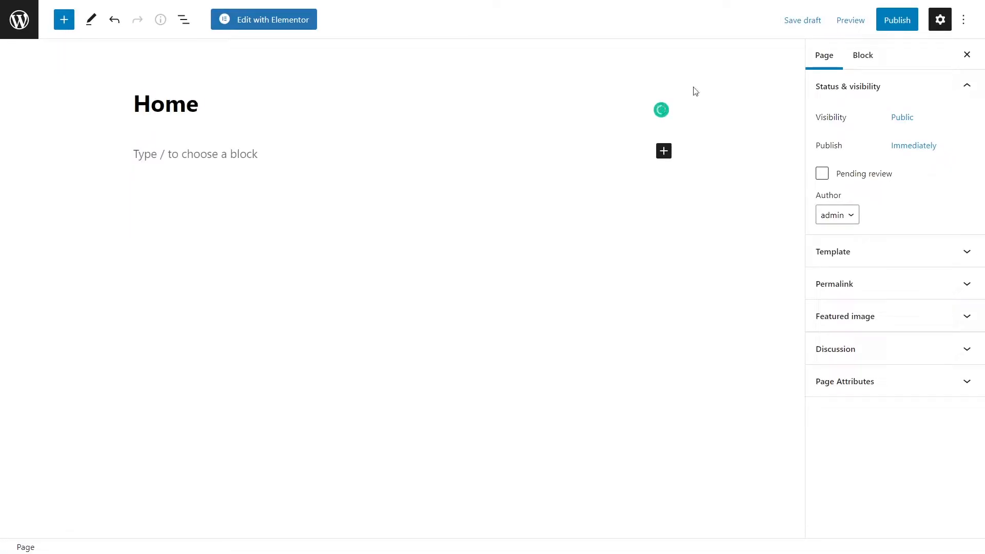
click(893, 20)
click(869, 21)
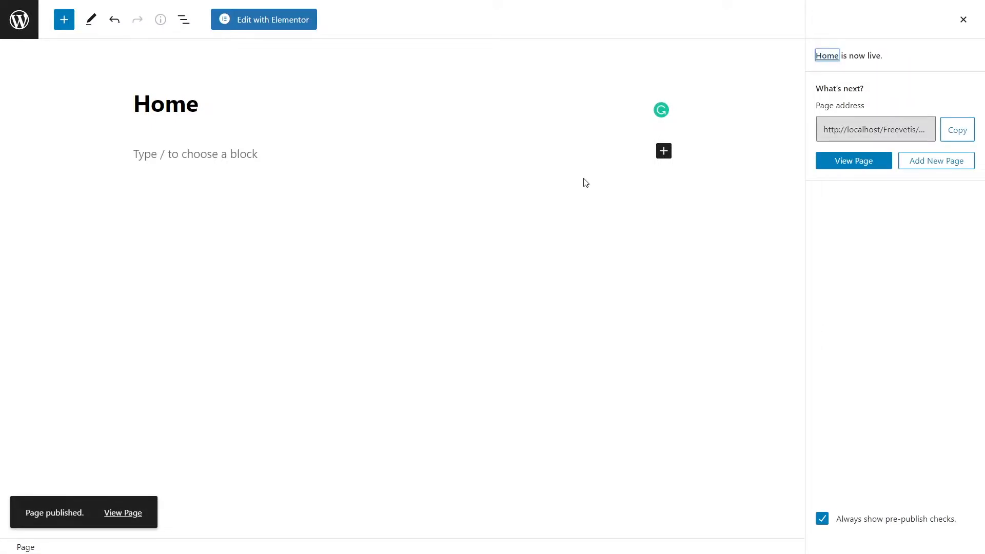
Open the Home page in Elementor and insert the Home template from the Sellogic template kit.
click(241, 22)
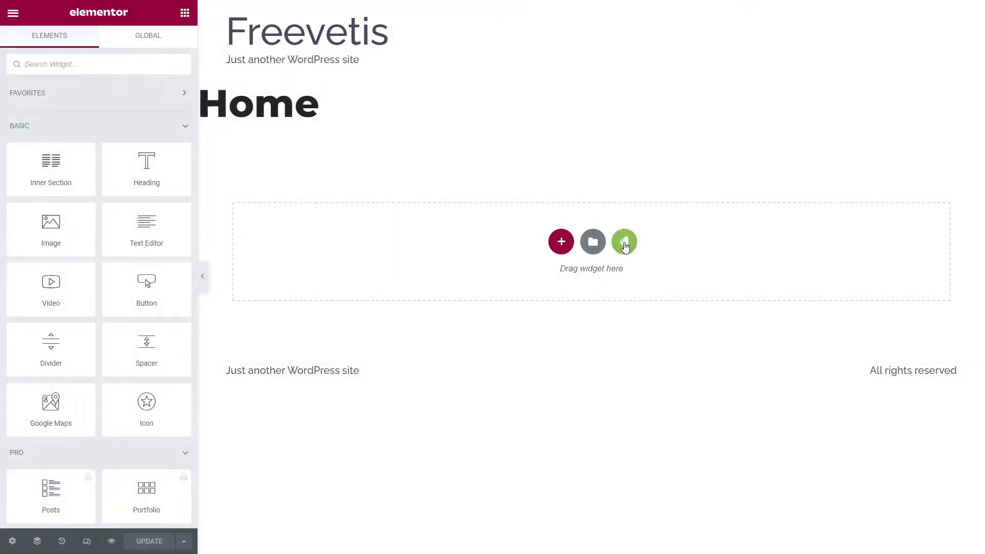
click(624, 246)
click(185, 398)
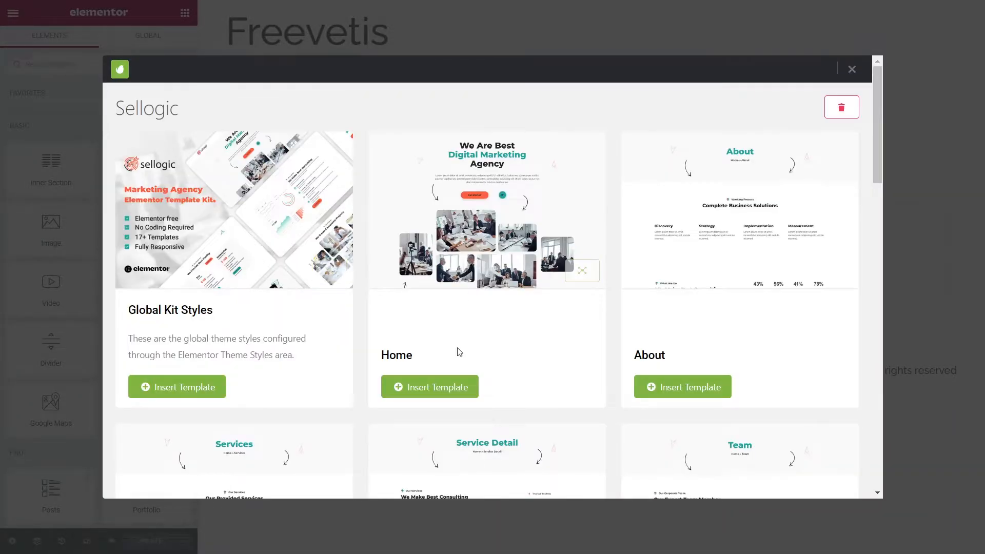
click(459, 385)
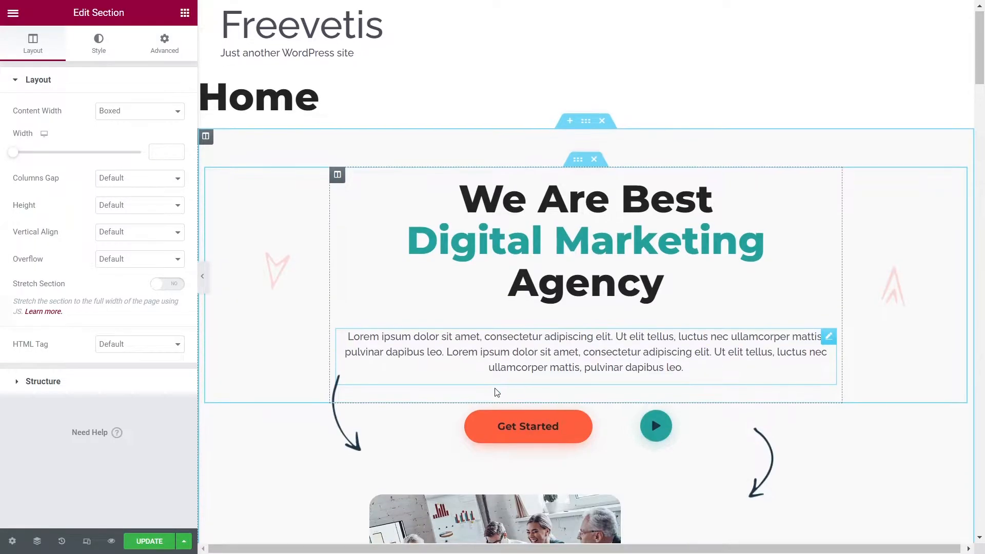
Turn on Hide Title in the Home page's settings and look over the inserted layout.
click(13, 541)
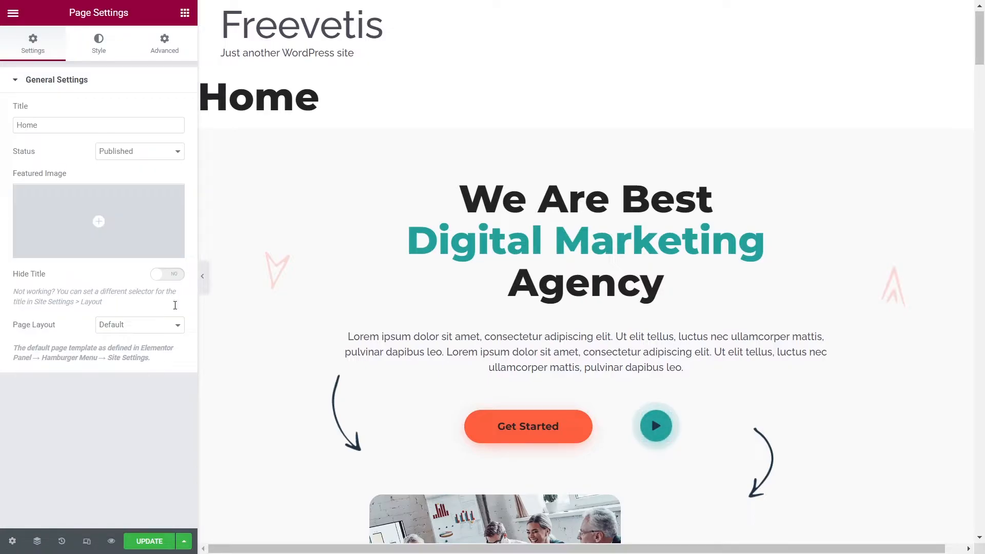
click(170, 276)
scroll(266, 379, down, 15)
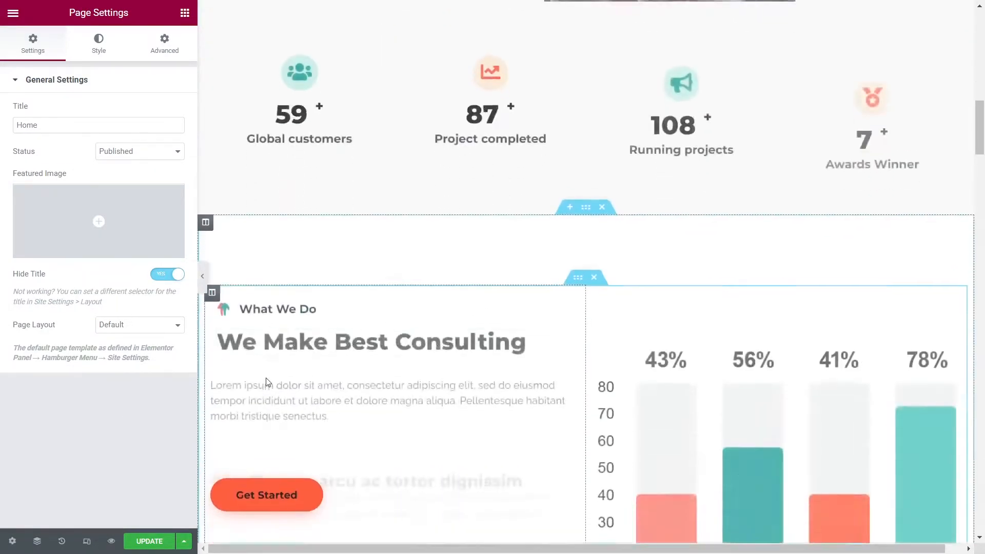
scroll(266, 379, down, 20)
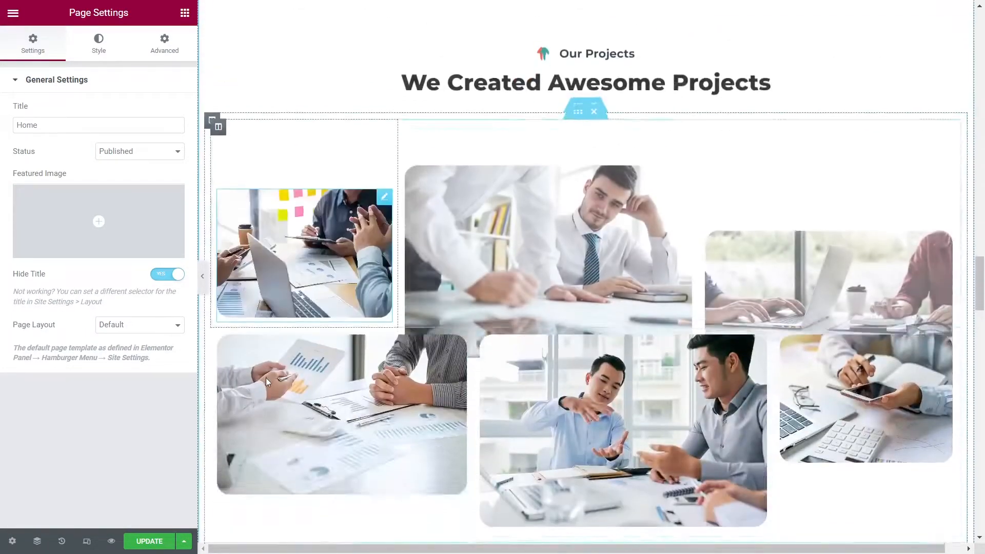
scroll(266, 378, down, 20)
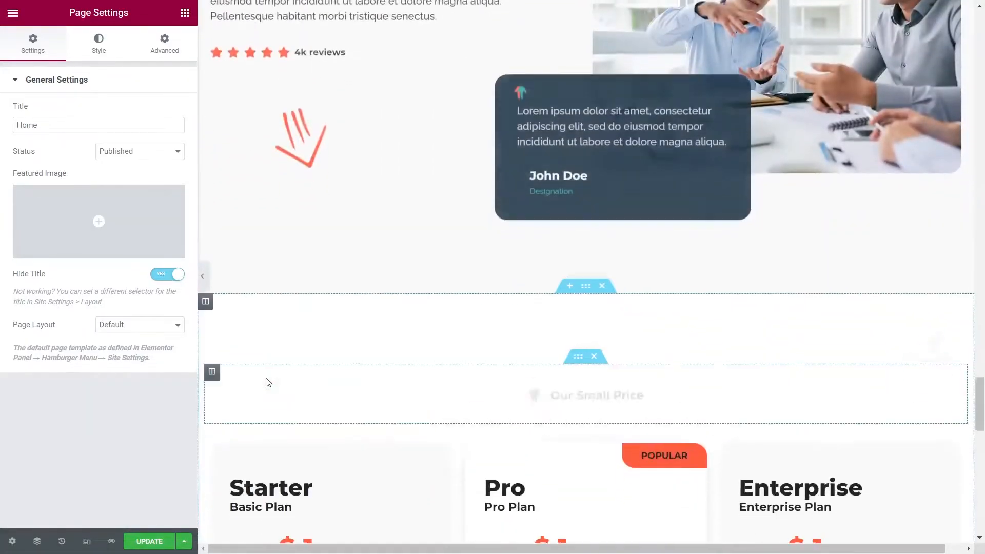
scroll(266, 380, down, 12)
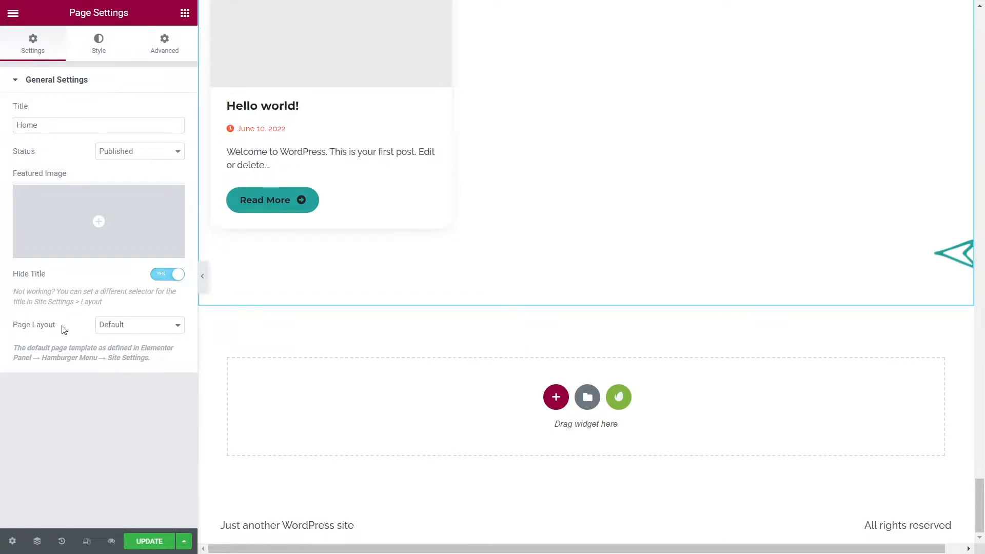
Exit the Elementor editor and return to the site's list of pages.
click(10, 14)
click(65, 263)
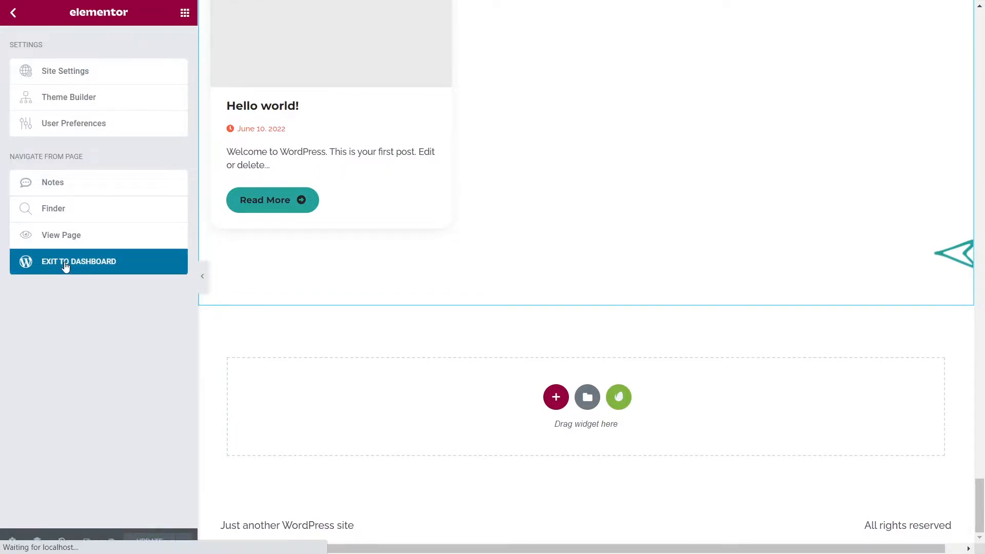
click(18, 21)
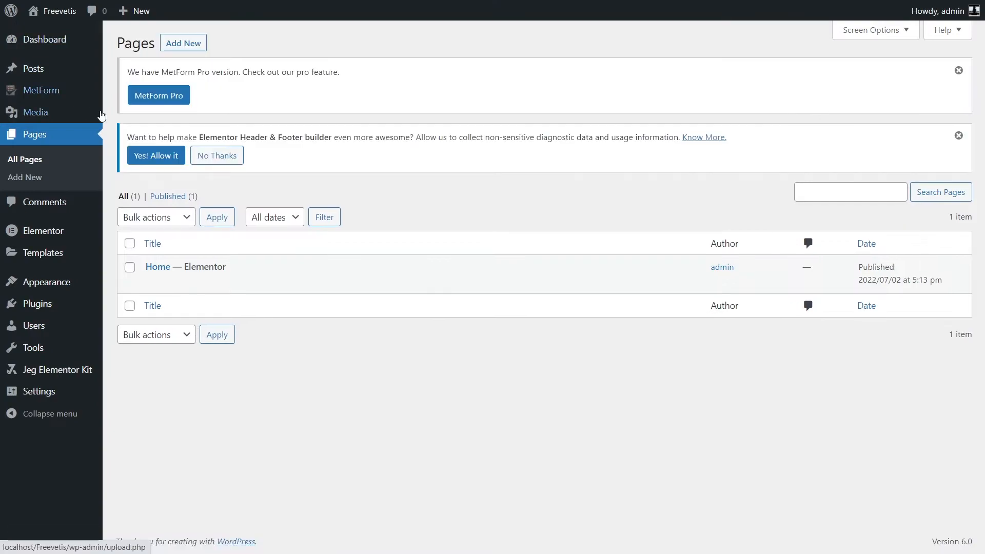
Create a new page titled Contact Us and publish it.
click(180, 46)
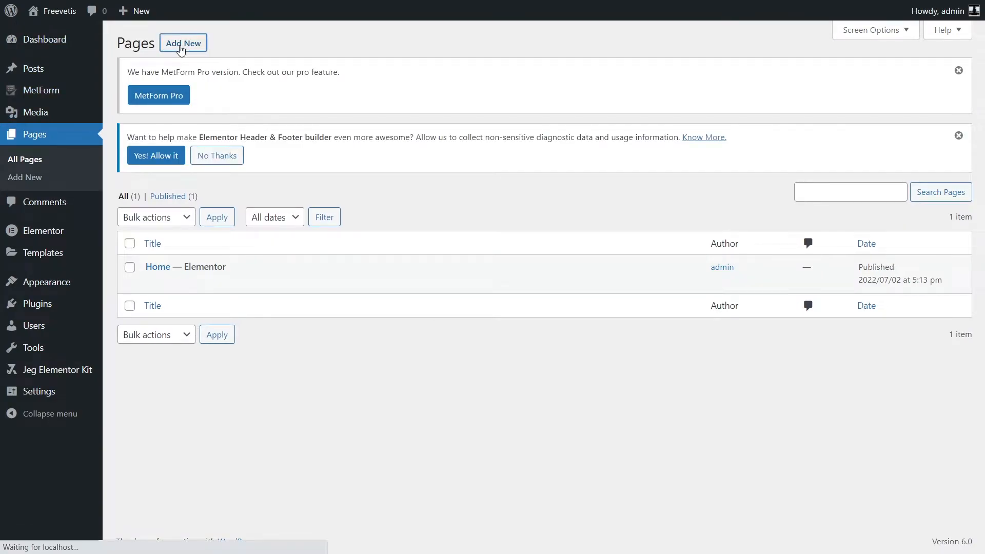
text(Contact Us)
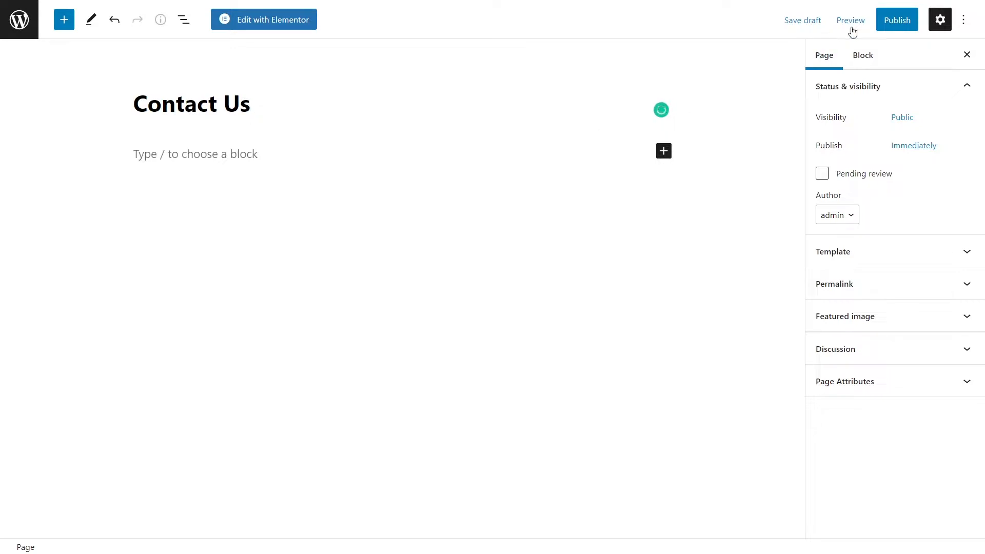
click(897, 20)
click(872, 20)
Open the Contact Us page in Elementor and insert the Contact template from the Sellogic template kit.
click(265, 25)
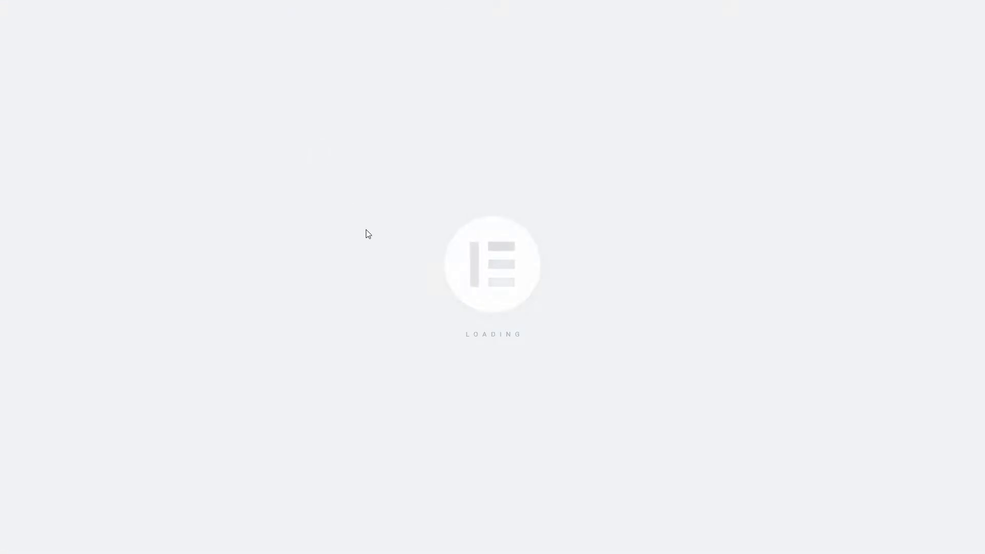
click(625, 239)
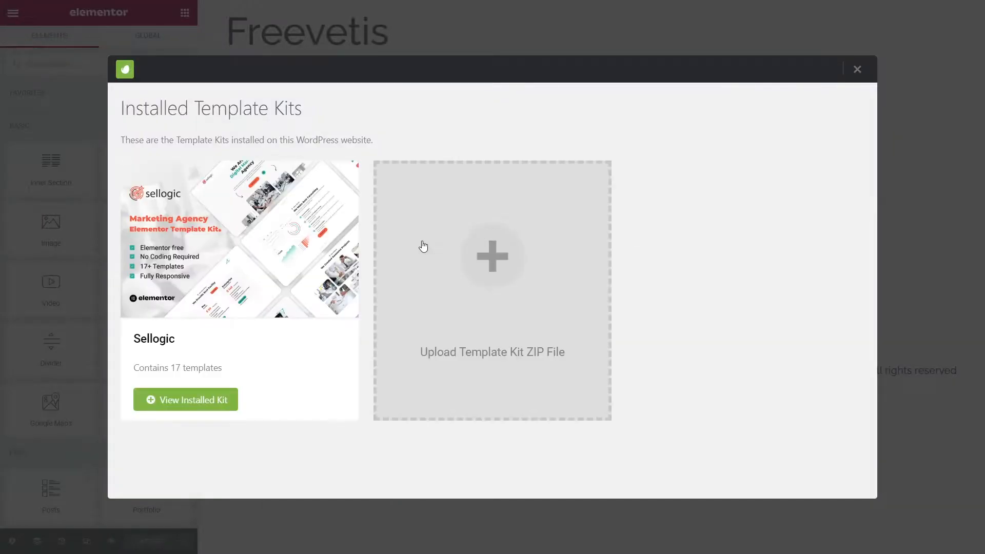
click(348, 270)
scroll(489, 287, down, 20)
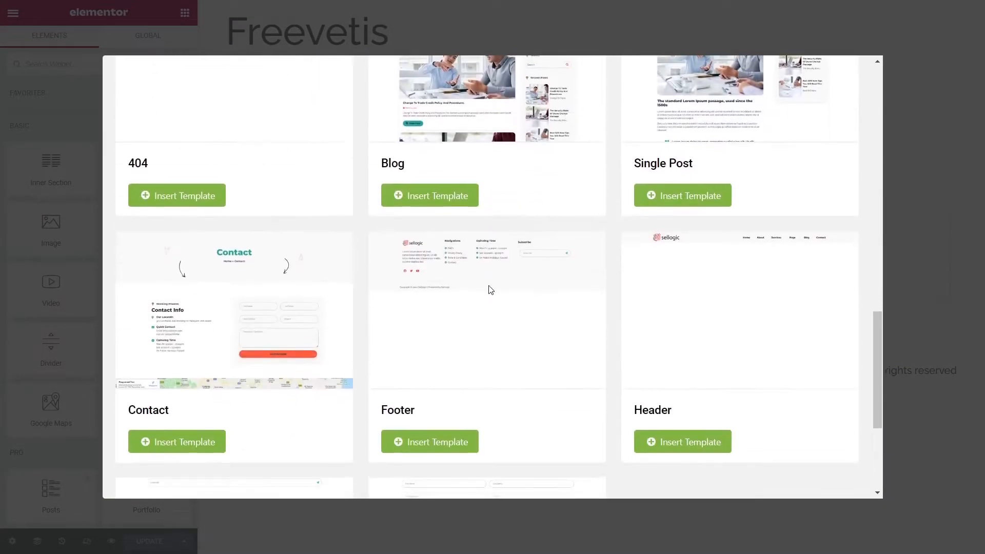
scroll(490, 288, up, 5)
click(175, 447)
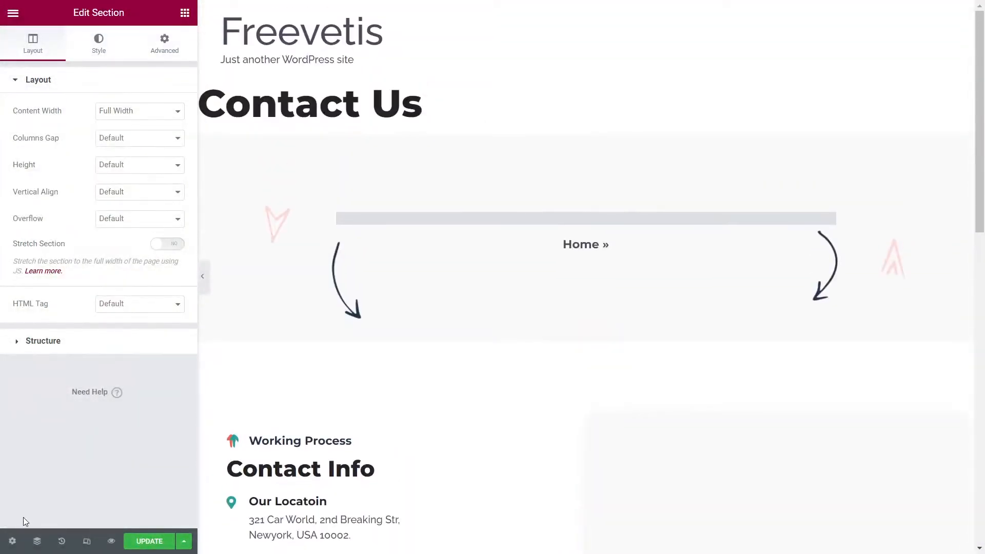
Turn on Hide Title in the Contact Us page's settings.
click(12, 541)
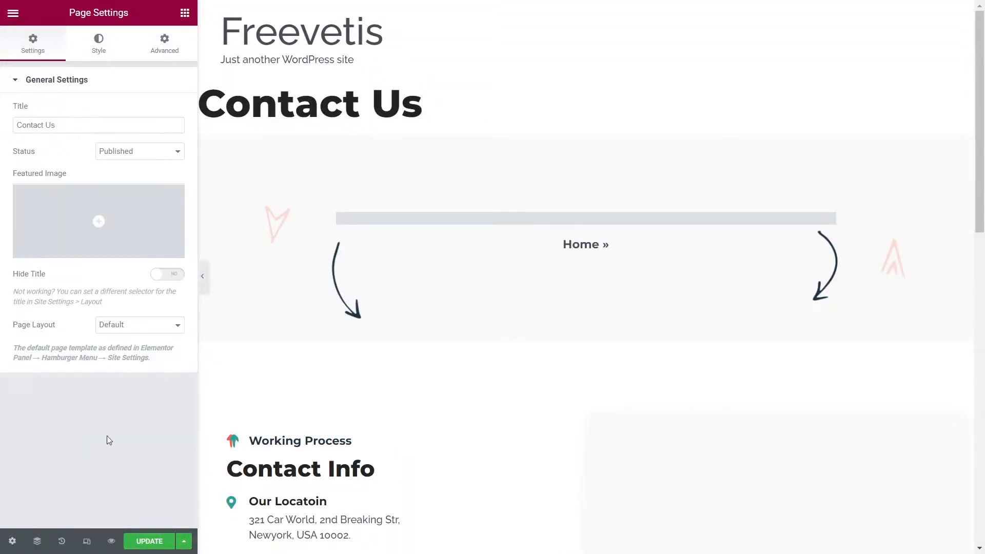
click(169, 273)
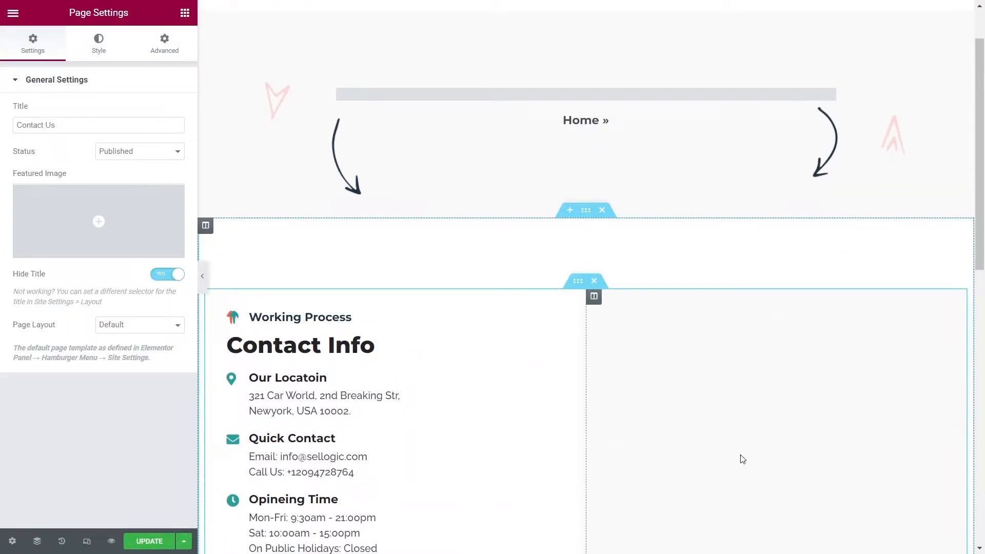
Create a new blank form for the MetForm widget beside Contact Info and open it in the form editor.
click(736, 439)
click(64, 149)
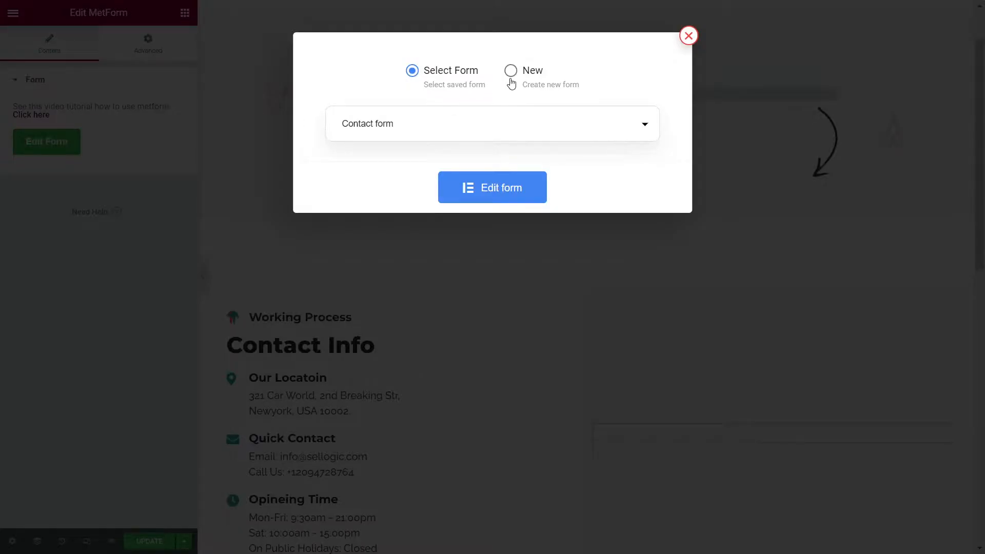
click(510, 72)
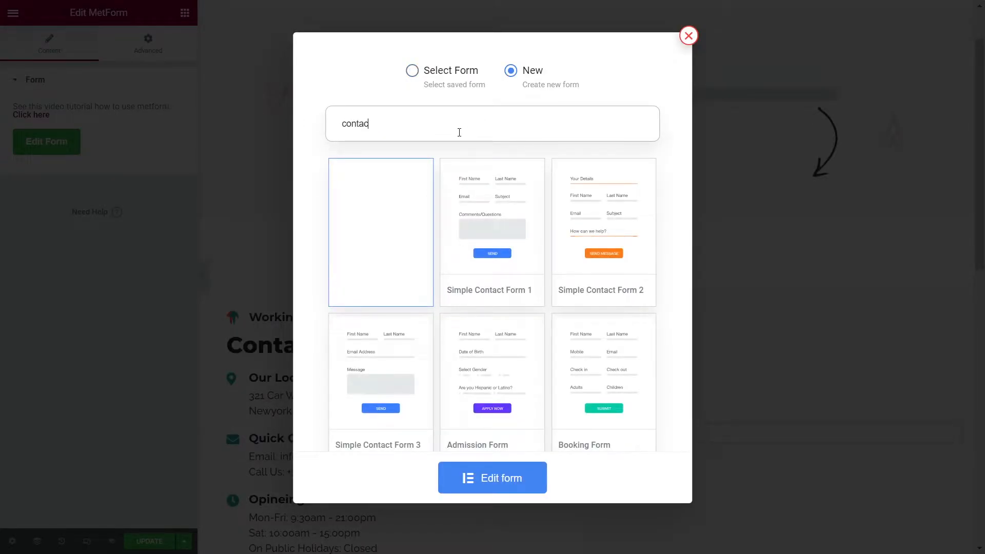
click(511, 479)
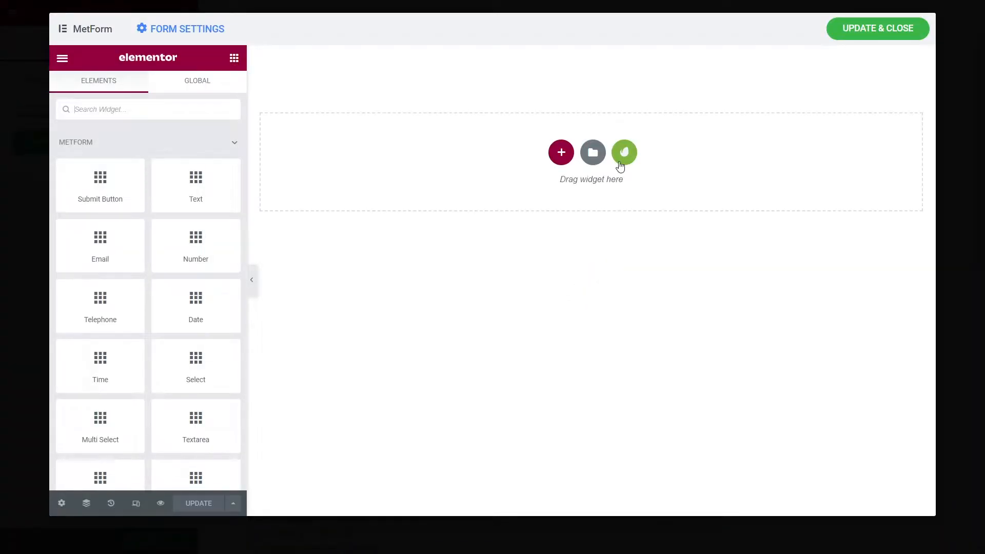
Insert the Sellogic kit's contact form template into the blank form, then save and close the form editor.
click(622, 152)
click(180, 426)
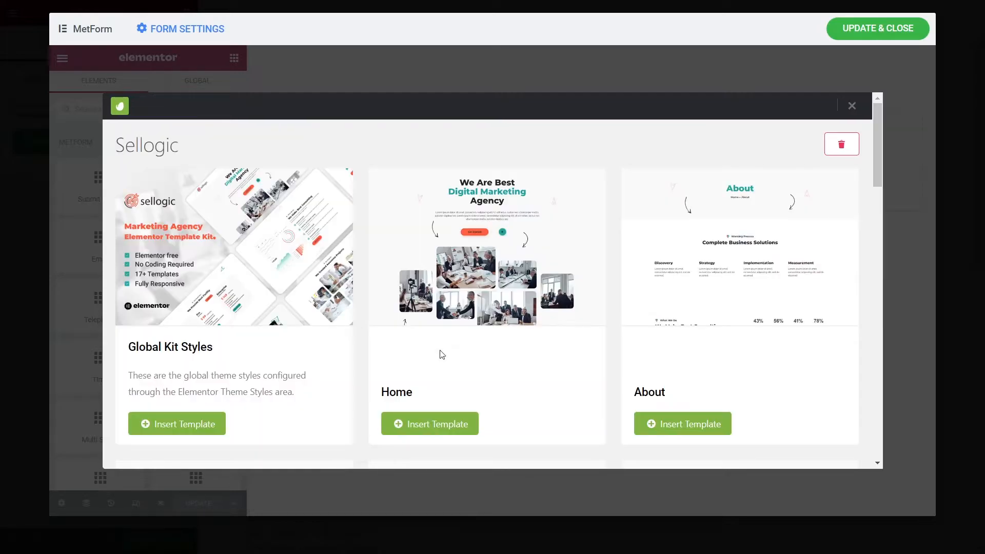
scroll(440, 353, down, 15)
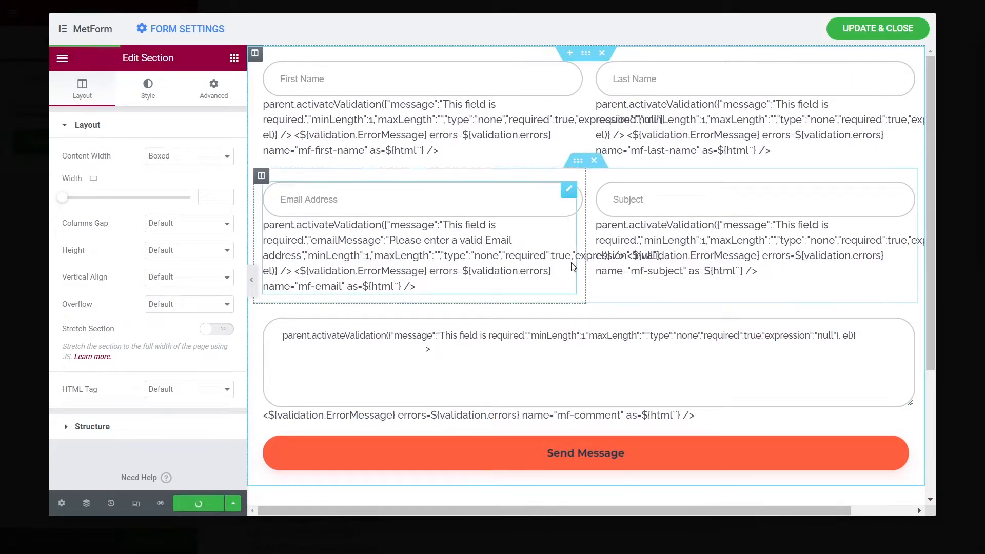
click(867, 29)
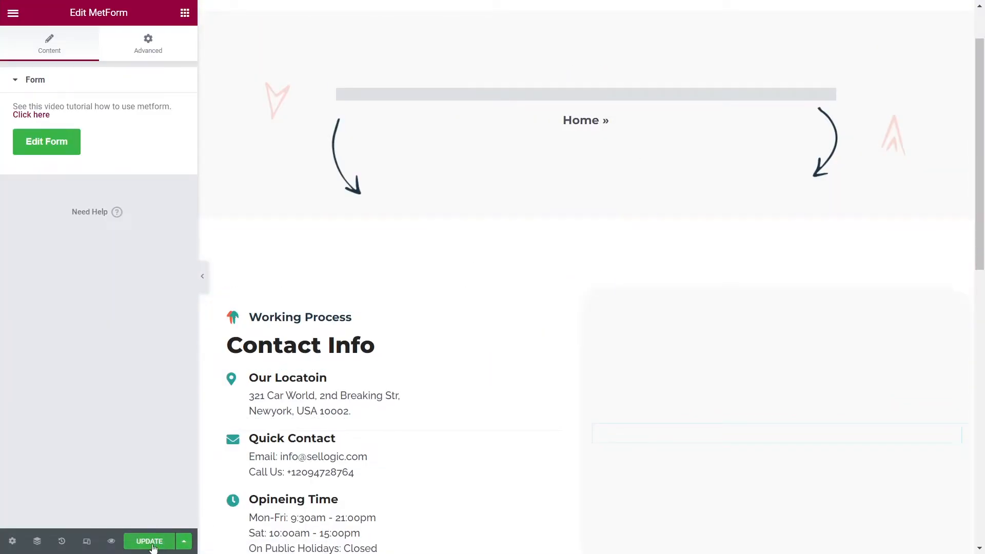
Update the Contact Us page, check its form and map, and exit Elementor to the Pages list.
scroll(392, 432, down, 3)
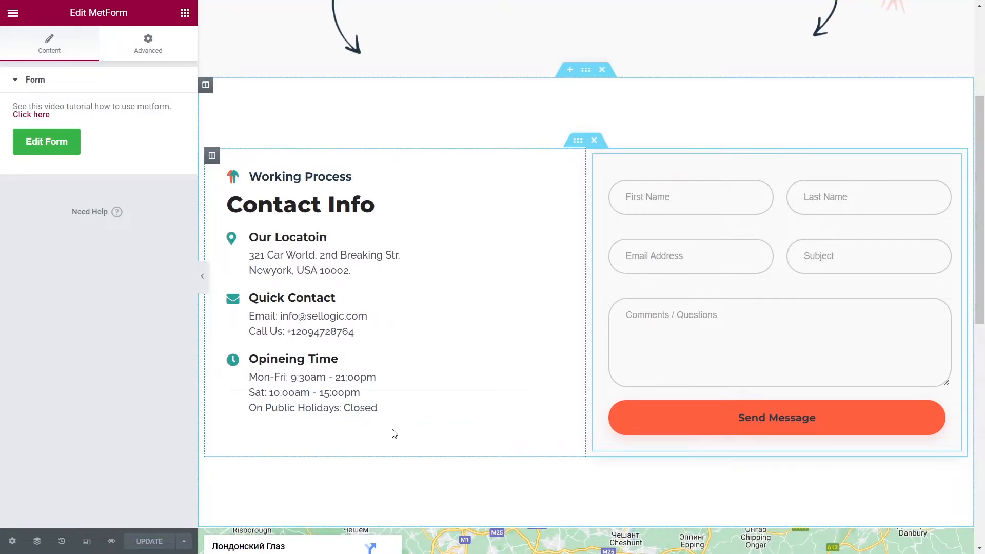
scroll(394, 433, down, 2)
scroll(394, 434, down, 5)
click(13, 12)
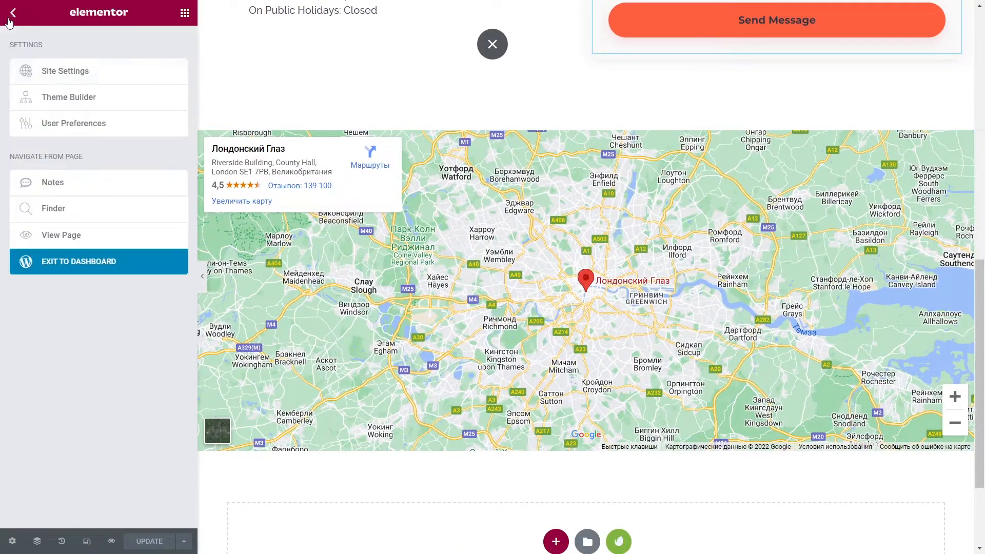
click(70, 268)
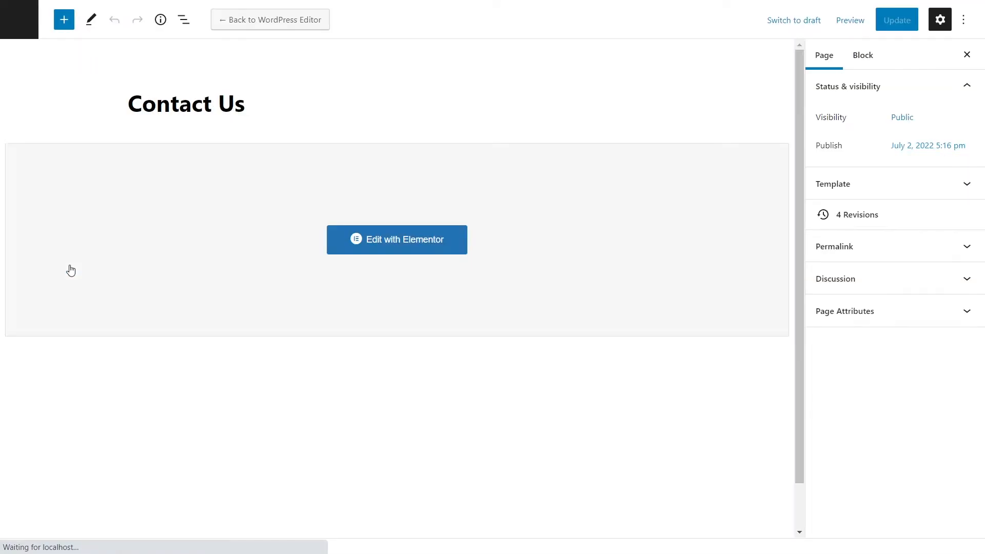
click(11, 11)
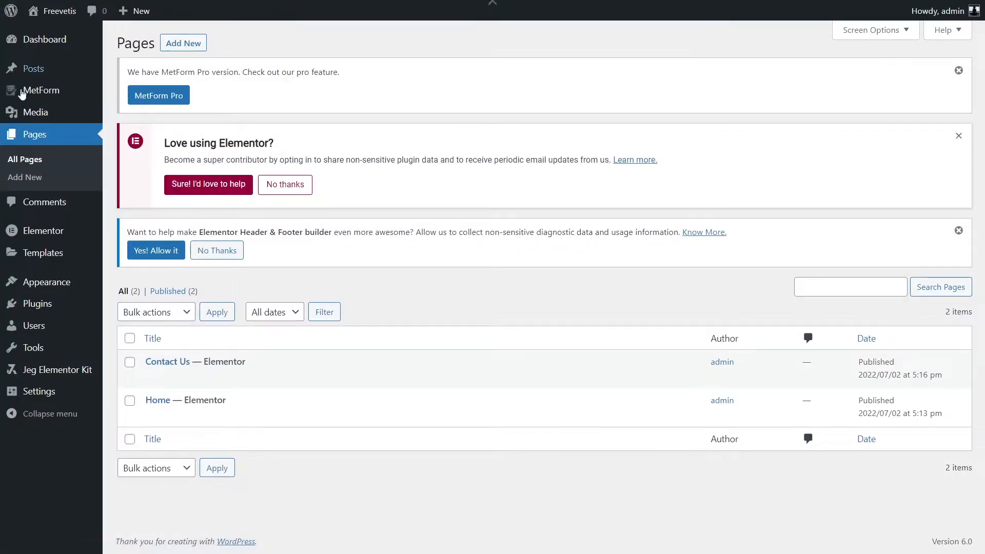
Set LOGO_AI_RGB.png from the media library as the site logo in the Customizer's Site Identity settings.
mouse_move(47, 282)
click(130, 303)
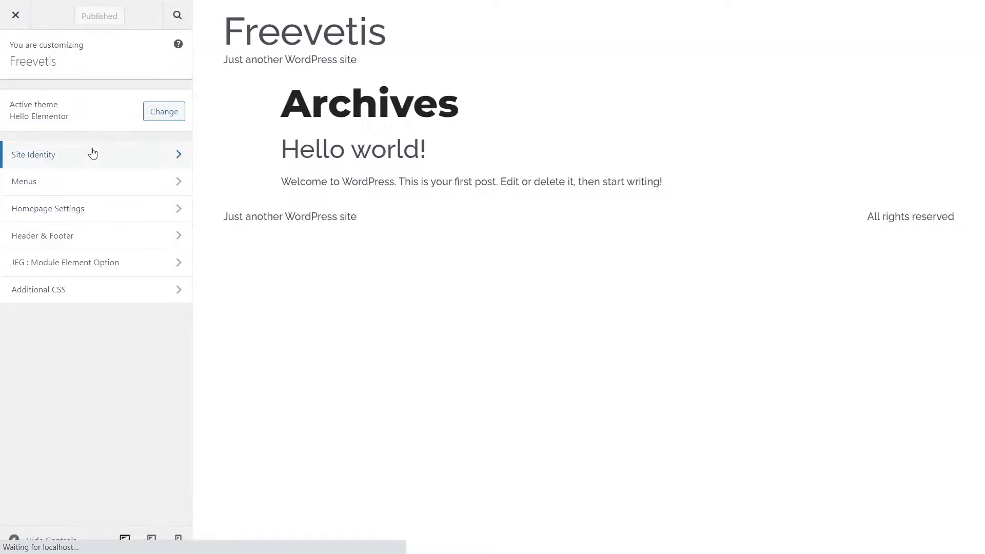
click(93, 154)
click(65, 131)
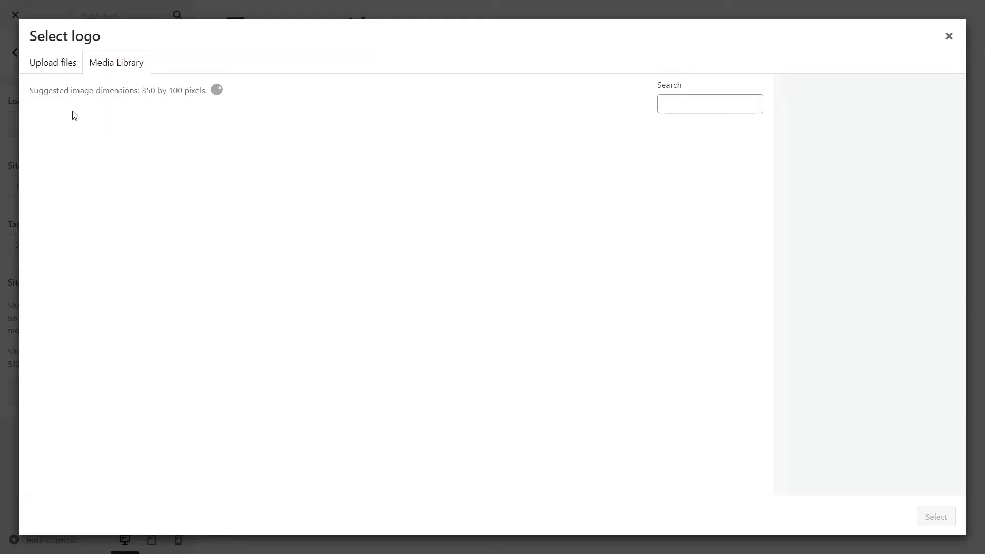
click(505, 285)
click(518, 119)
click(488, 414)
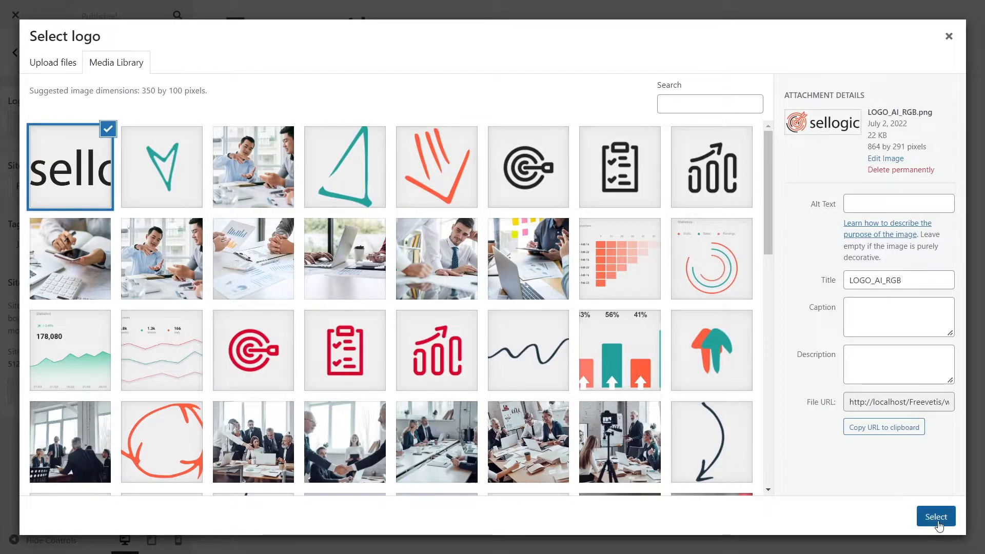
click(936, 516)
click(901, 518)
click(15, 52)
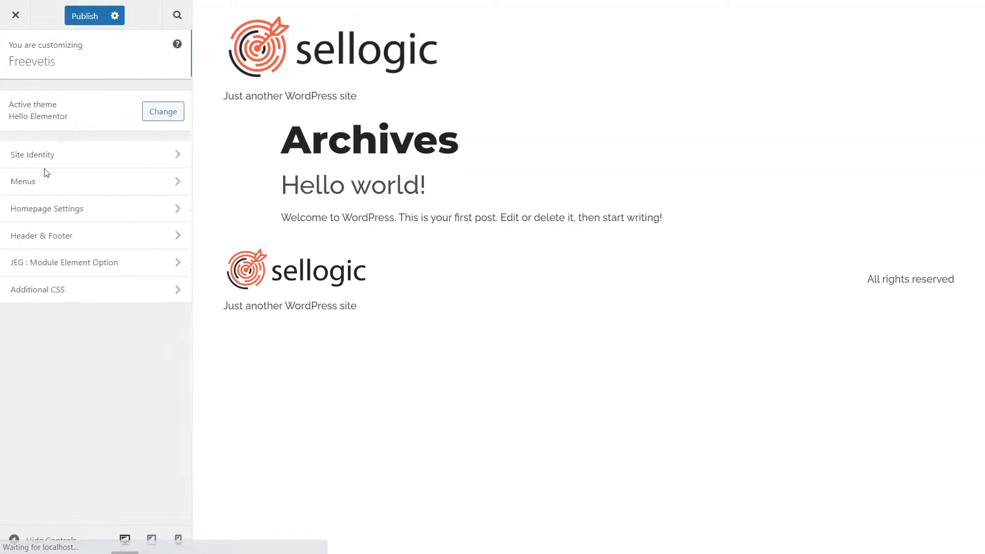
Create a navigation menu named menu and add the Home and Contact Us pages to it.
click(62, 190)
click(143, 226)
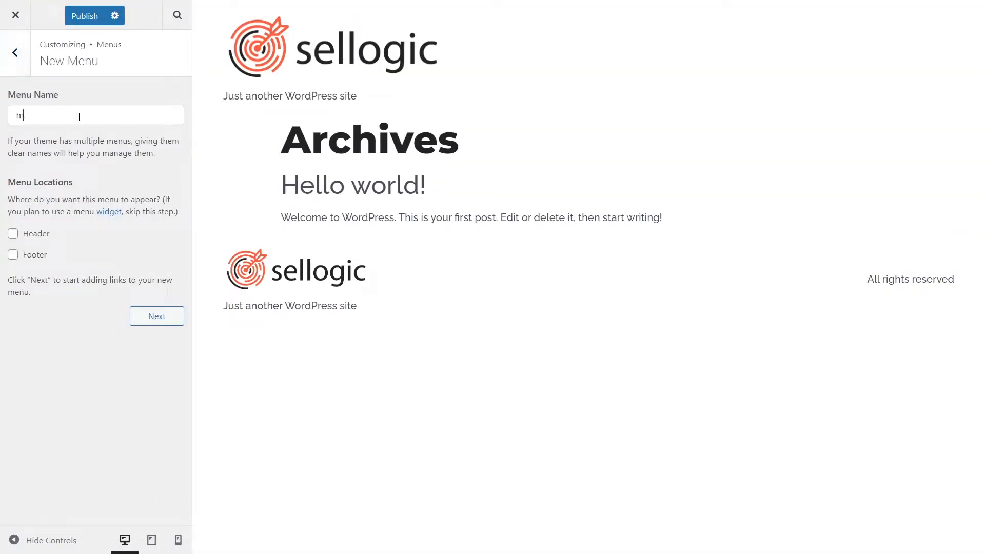
click(160, 321)
click(151, 207)
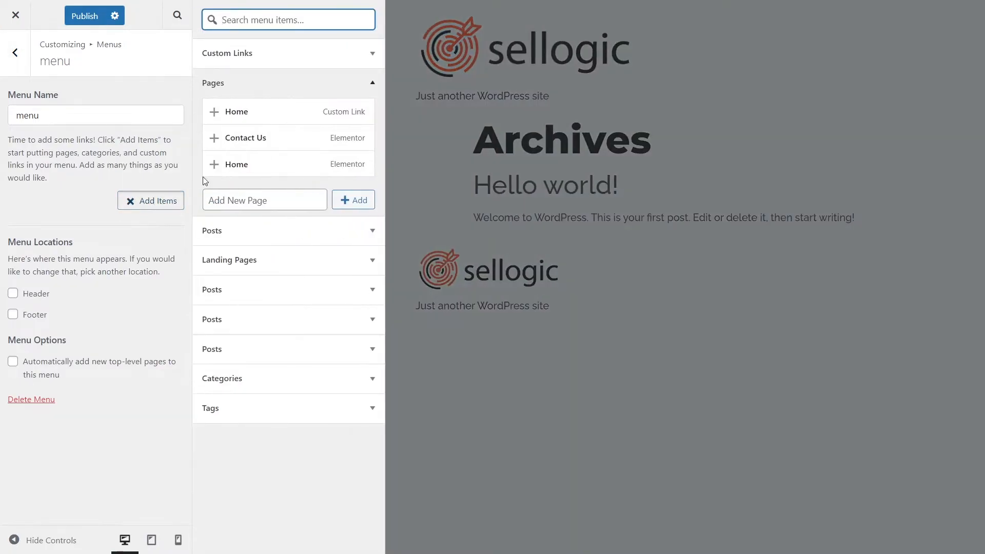
click(241, 164)
click(259, 139)
click(12, 61)
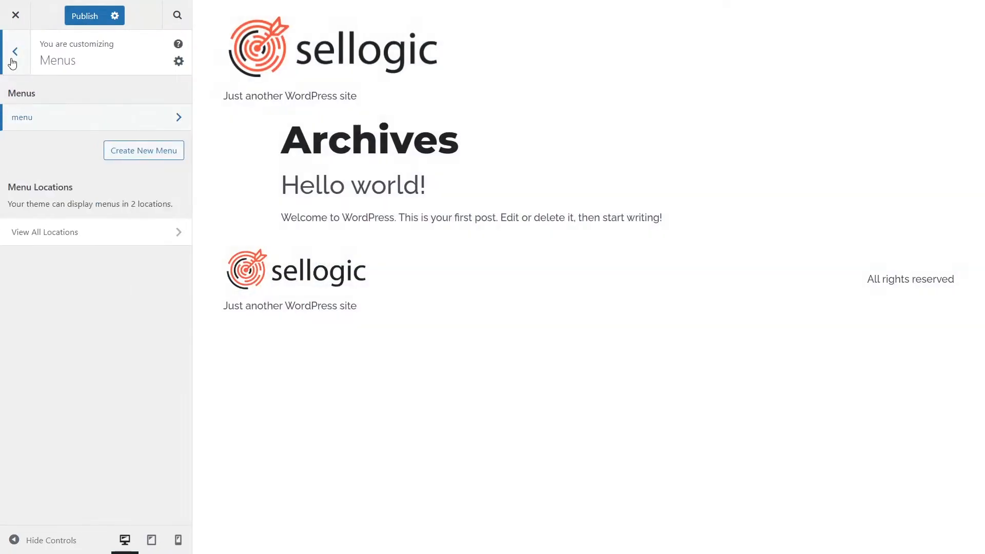
click(14, 59)
Set the static Home page as the site's homepage and publish the Customizer changes.
click(48, 210)
click(51, 253)
click(57, 311)
click(52, 352)
click(84, 16)
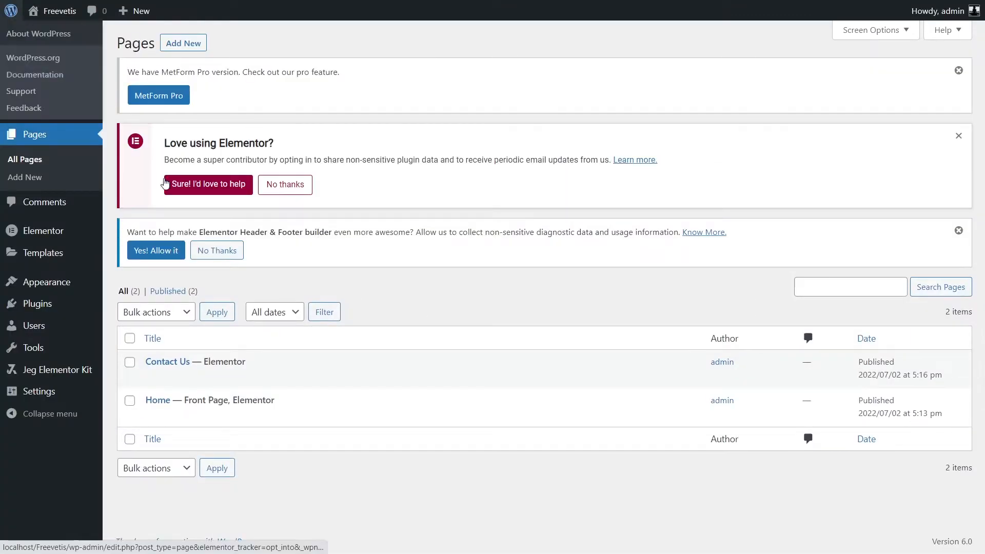
Create an Elementor Header & Footer Builder template titled header, with type Header and display on Entire Website, and publish it.
mouse_move(40, 254)
mouse_move(41, 283)
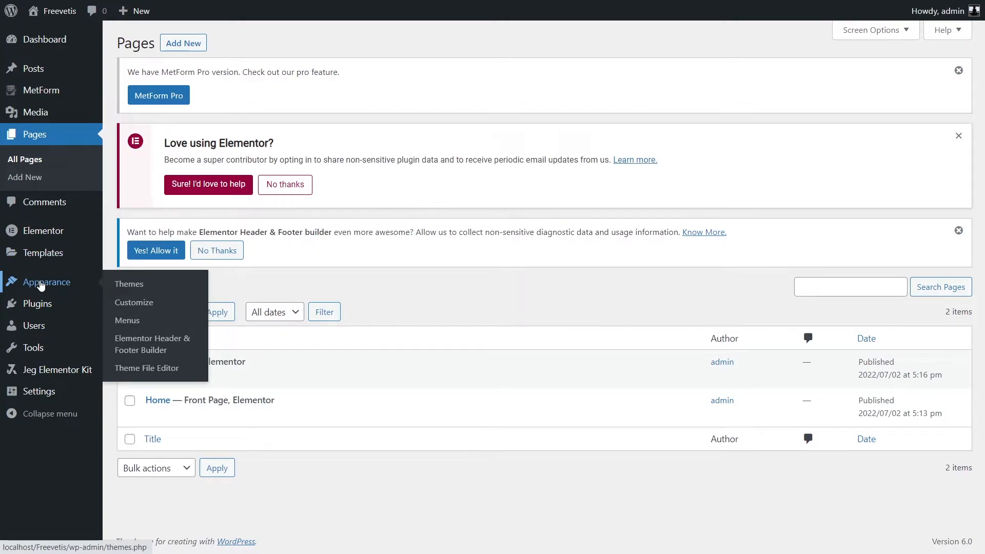
click(129, 355)
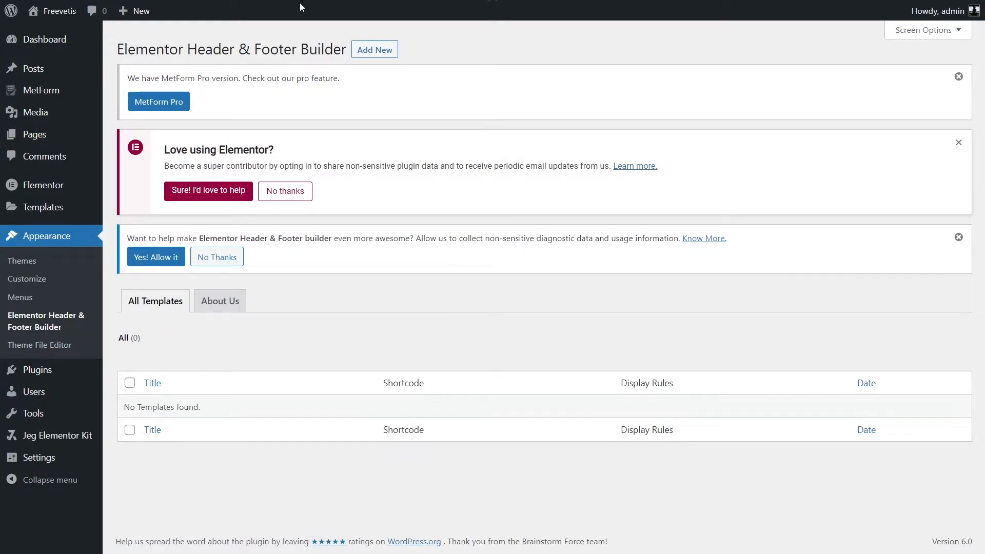
click(386, 52)
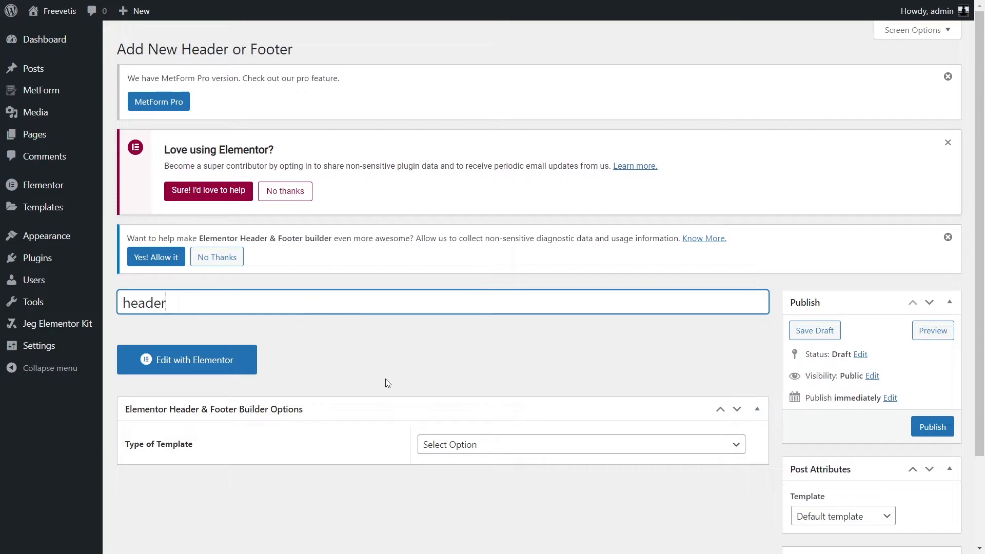
click(465, 445)
click(464, 470)
click(467, 492)
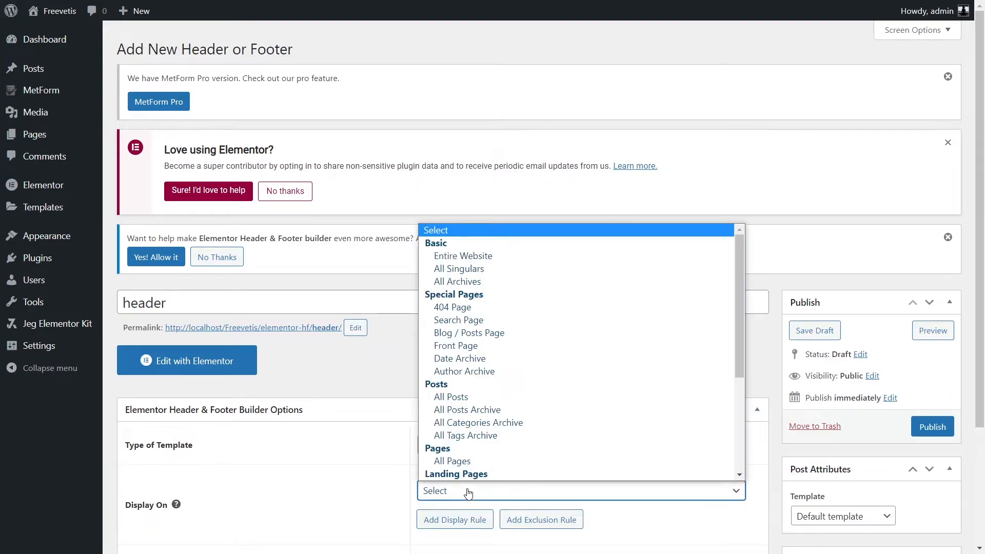
click(458, 256)
click(923, 426)
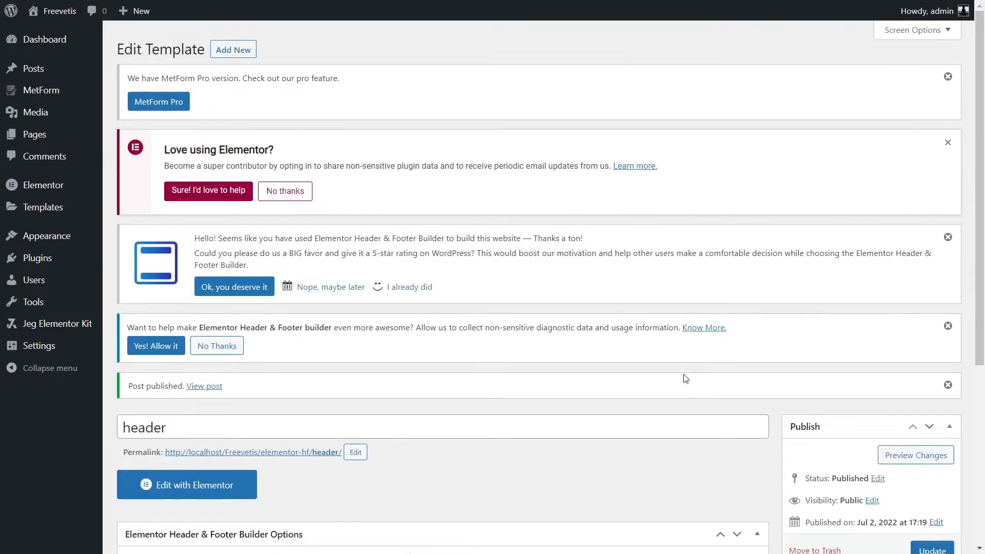
Insert the Sellogic kit's Header template into the header in Elementor, update it and exit to the dashboard.
click(227, 487)
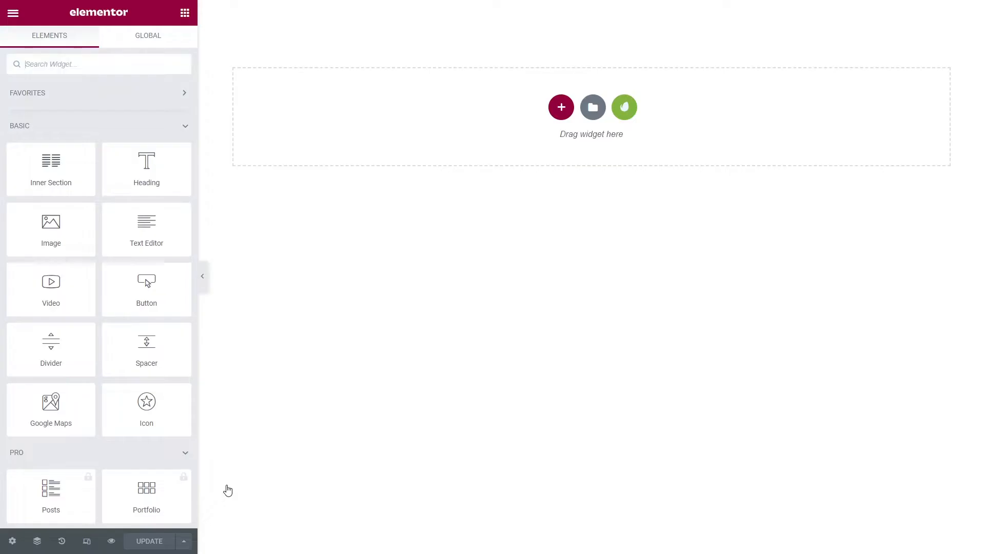
click(626, 106)
click(185, 398)
scroll(395, 248, down, 10)
scroll(394, 248, down, 4)
scroll(394, 248, up, 3)
click(682, 375)
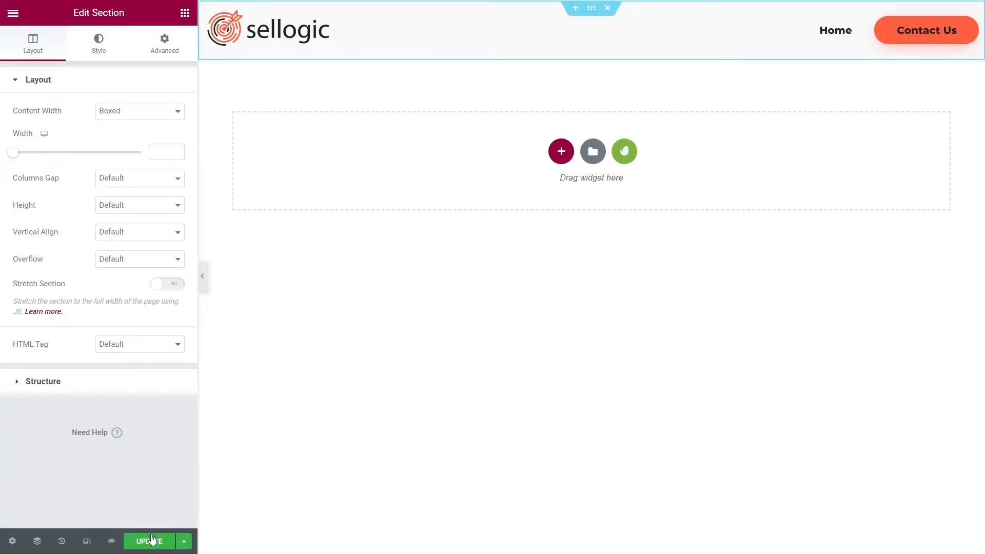
click(12, 12)
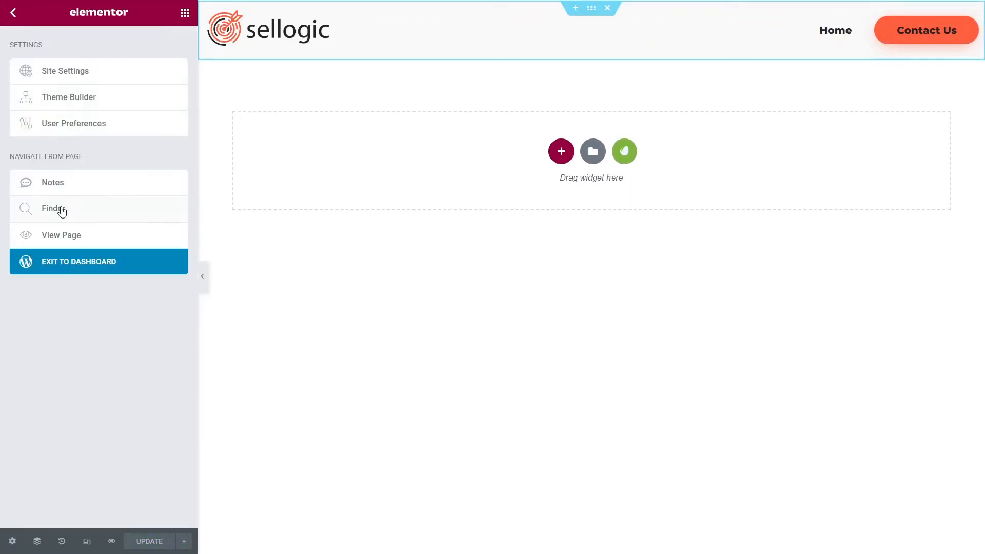
click(77, 261)
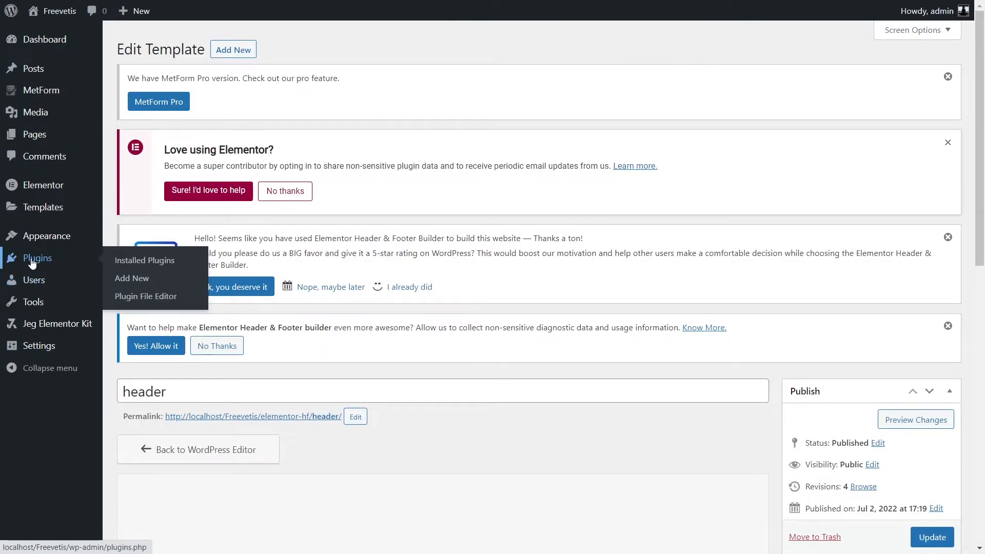
Create an Elementor Header & Footer Builder template titled footer, with type Footer and display on Entire Website, and publish it.
mouse_move(61, 236)
click(155, 297)
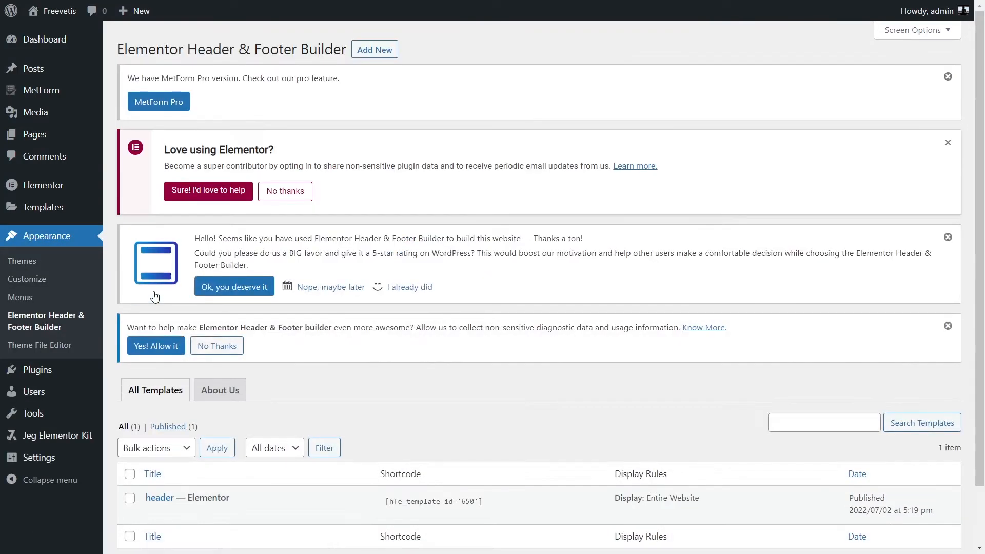
click(371, 50)
text(f)
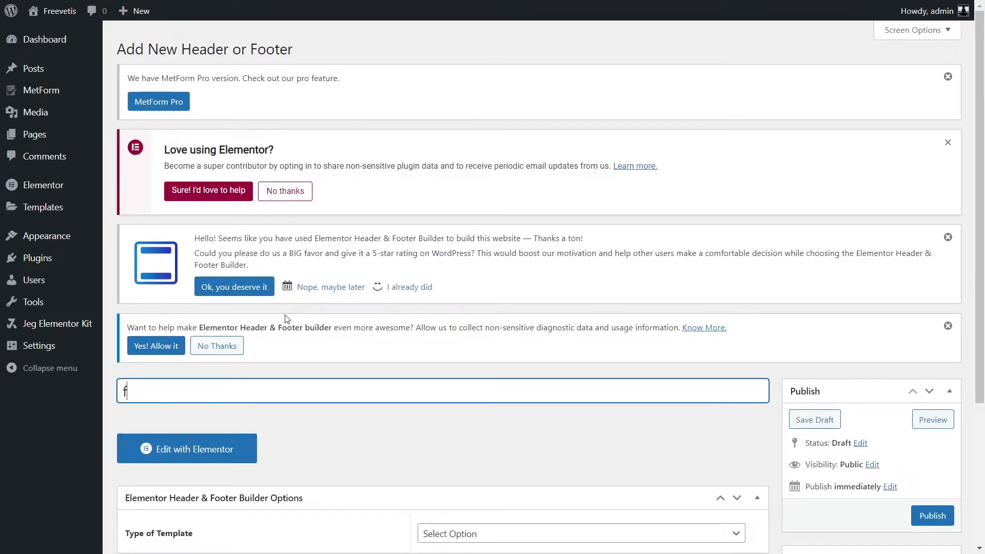
scroll(285, 318, down, 3)
click(600, 404)
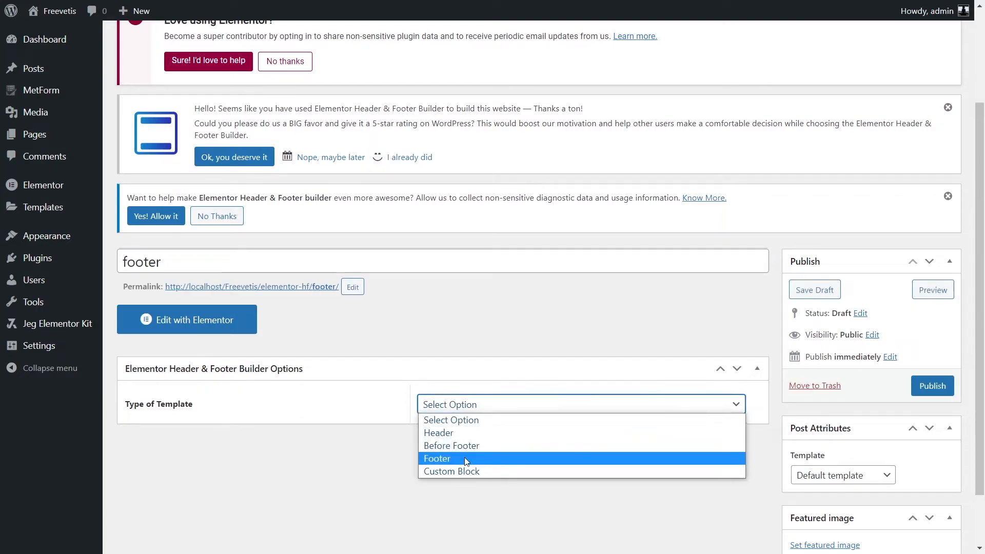
click(603, 457)
click(604, 451)
click(556, 190)
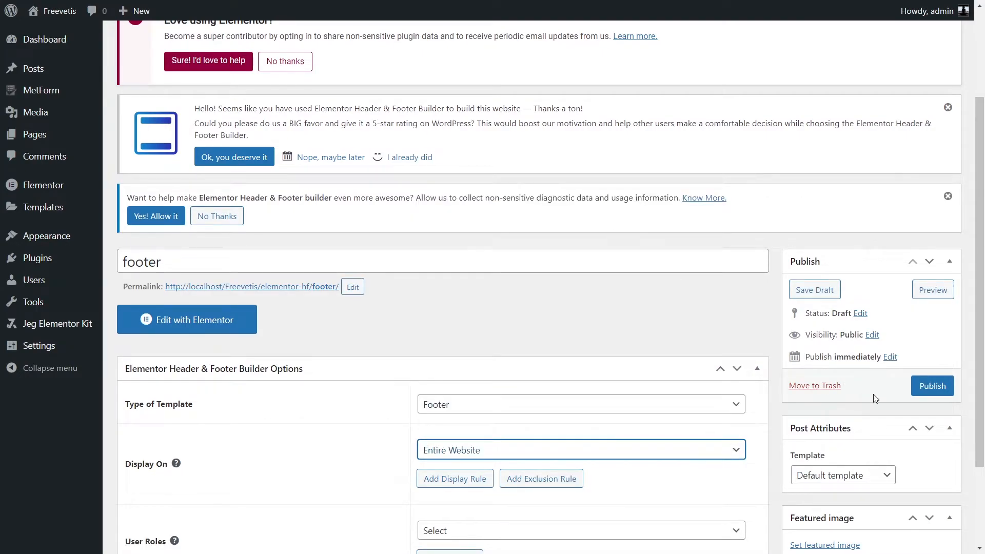
click(931, 387)
Open the footer in Elementor and insert the Sellogic kit's Footer template.
click(232, 494)
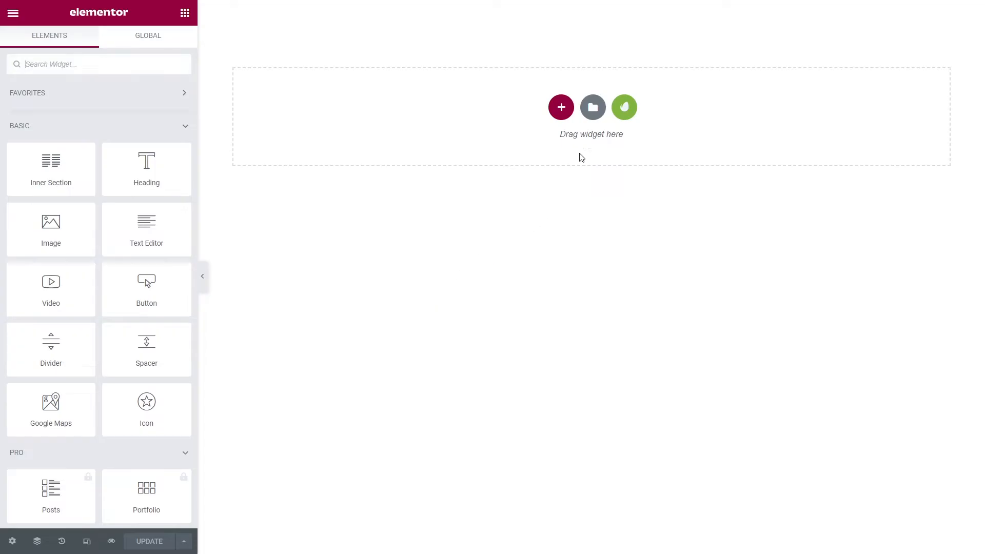
click(632, 107)
click(287, 250)
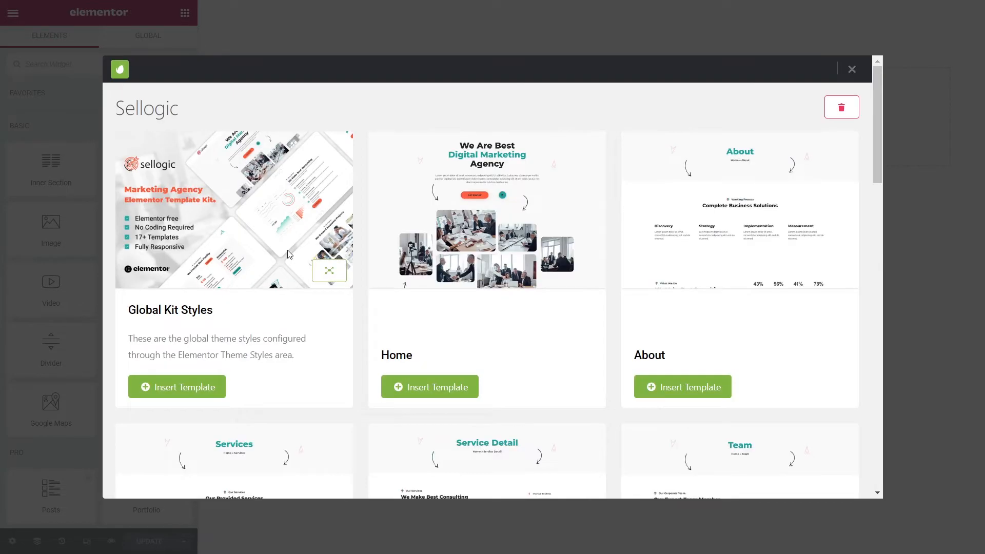
scroll(415, 301, down, 5)
scroll(414, 301, down, 10)
click(426, 345)
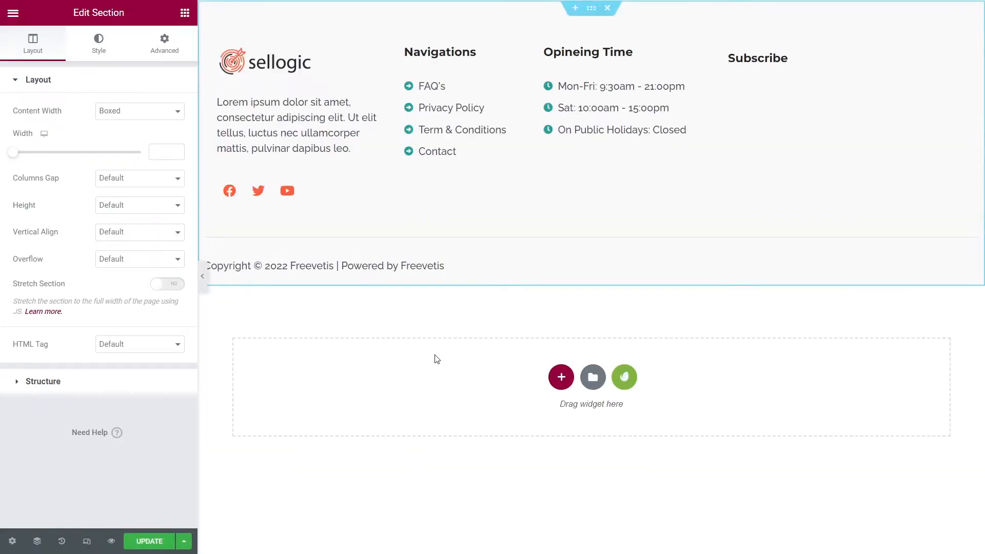
Create a new blank subscription form for the MetForm widget under the Subscribe heading and open it in the form editor.
click(775, 98)
click(46, 142)
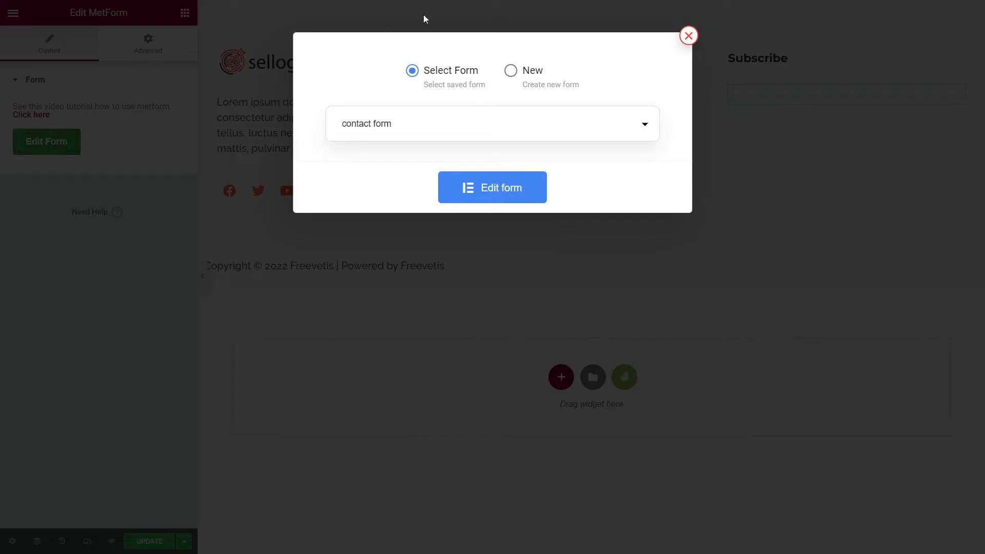
click(511, 70)
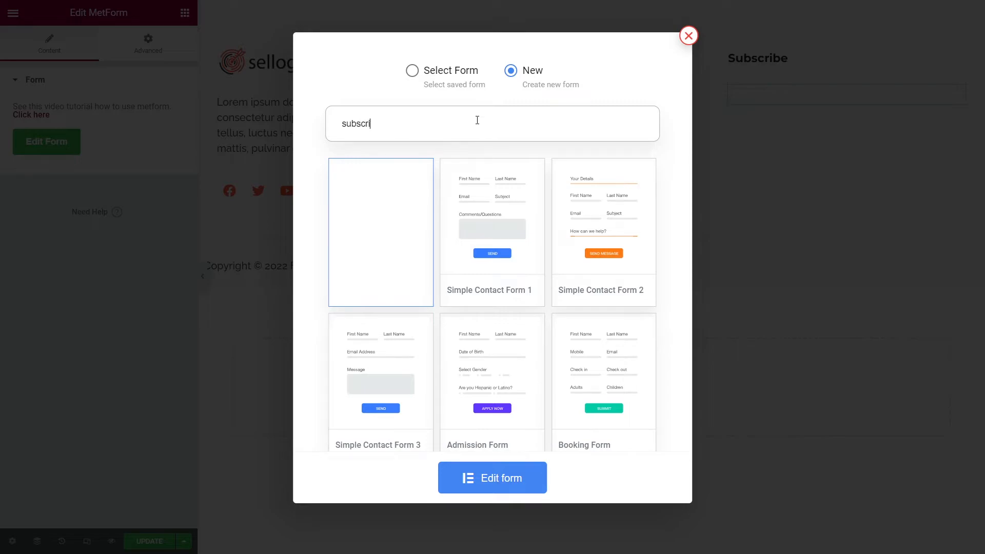
click(501, 487)
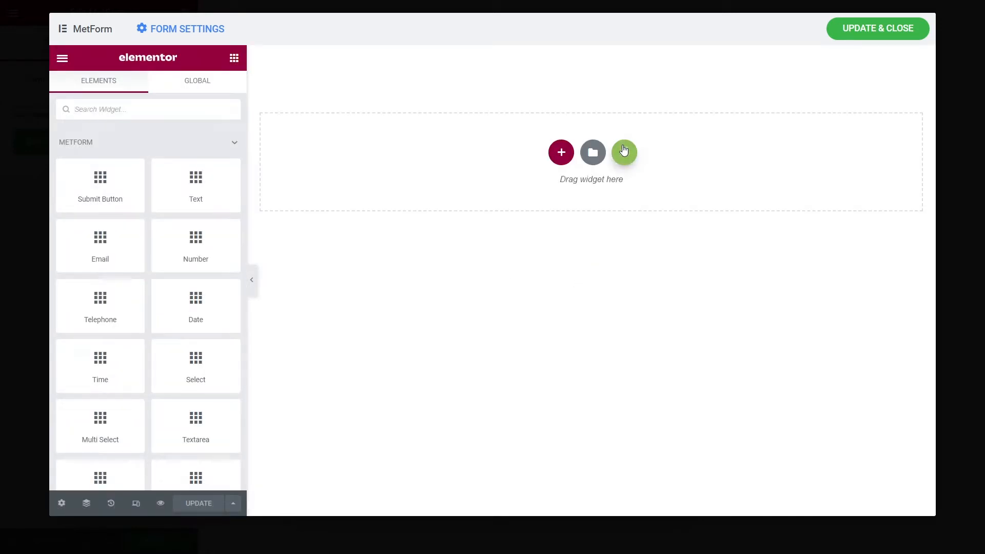
Insert the Sellogic kit's subscribe form template into the new form, save it, update the footer and exit Elementor.
click(623, 152)
click(178, 436)
scroll(487, 272, down, 15)
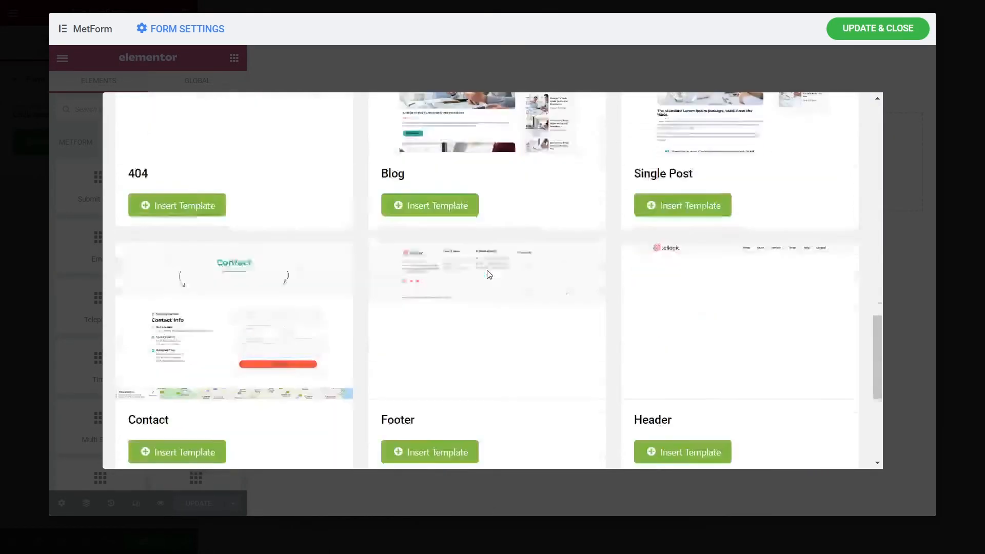
click(193, 439)
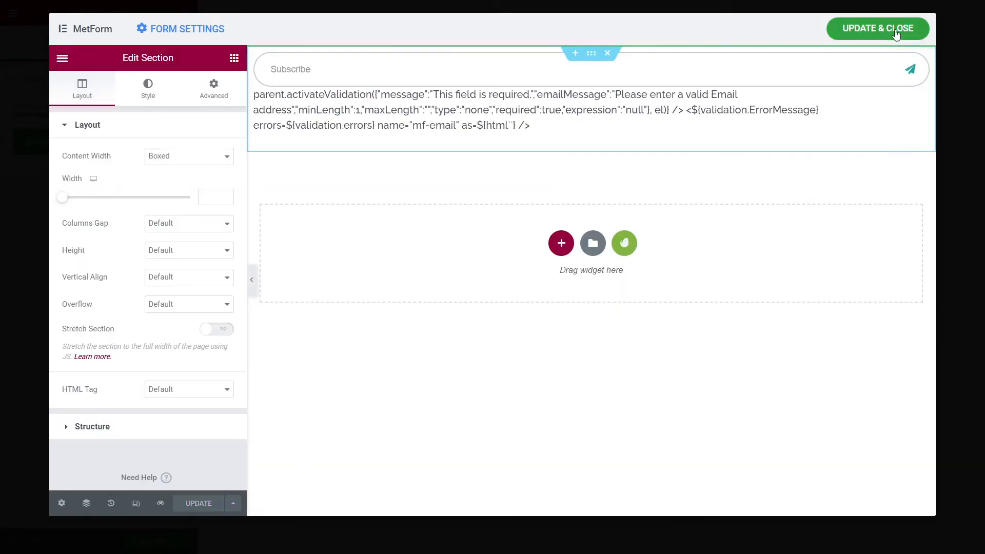
click(868, 29)
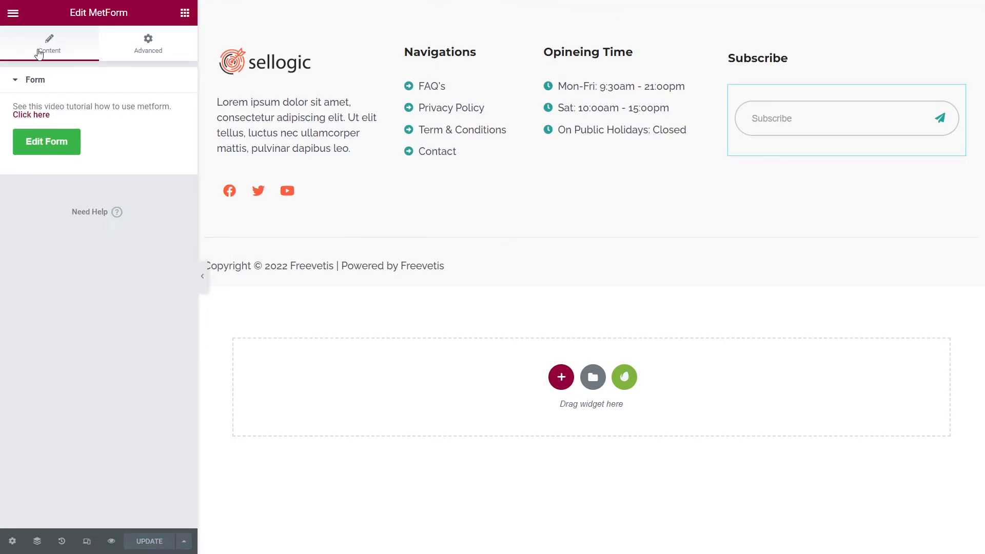
click(13, 13)
click(66, 259)
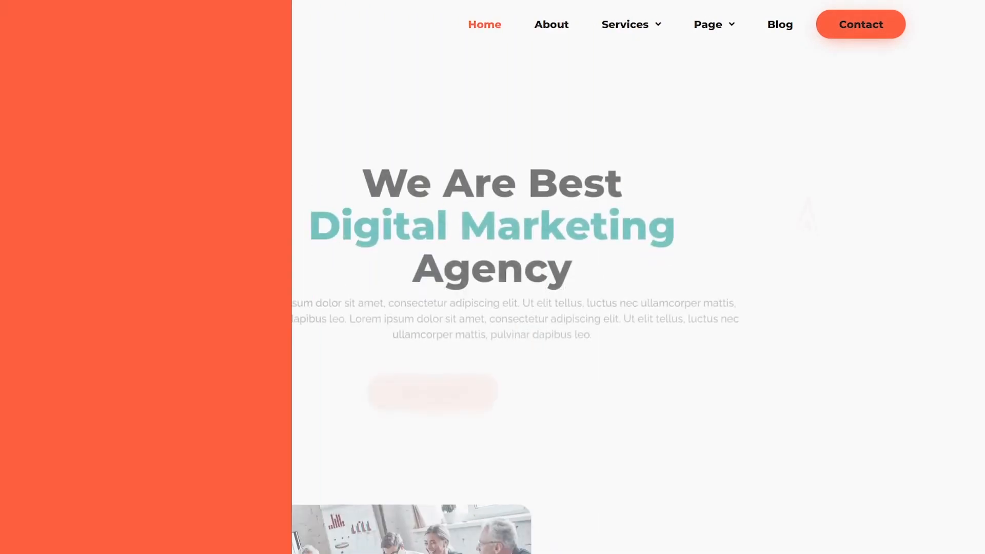
Examine the home page's hero section and photo gallery on the website.
scroll(493, 277, down, 5)
scroll(493, 277, down, 12)
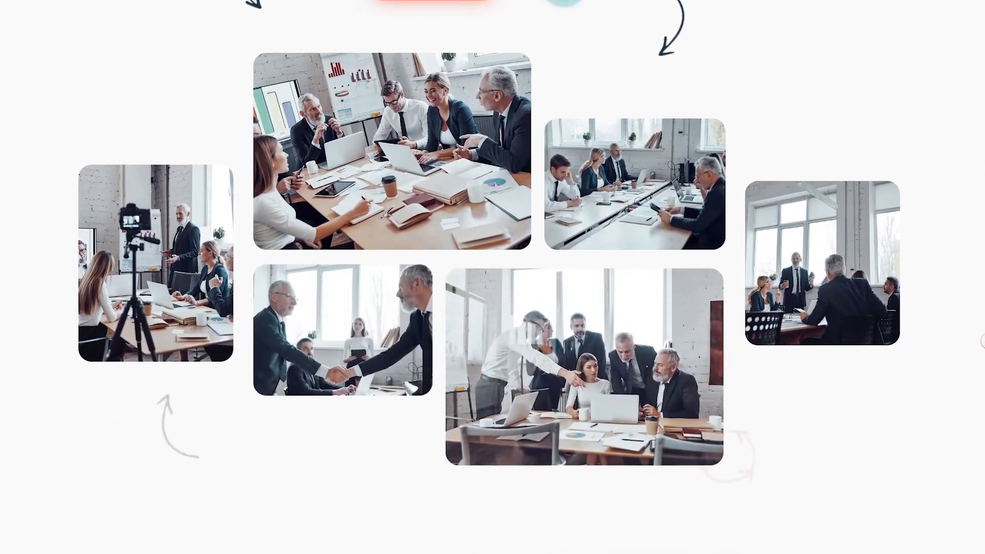